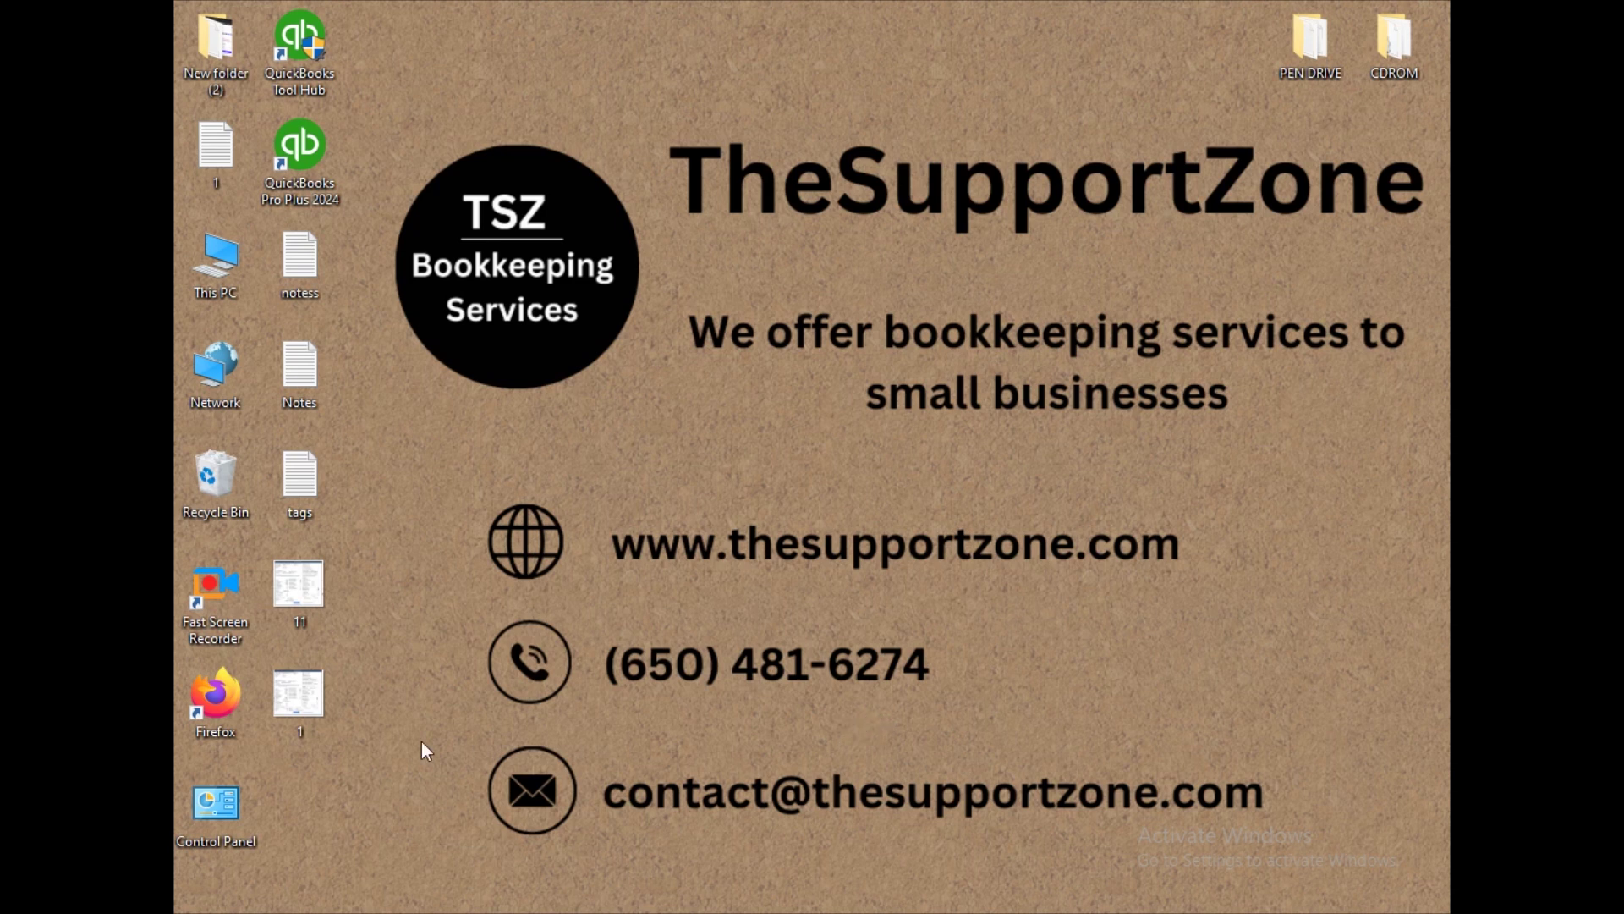
Launch Firefox and search for 'DOWNLOAD QUICKEN 2013' from the address bar.
{"action": "double_click", "coordinate": [227, 701]}
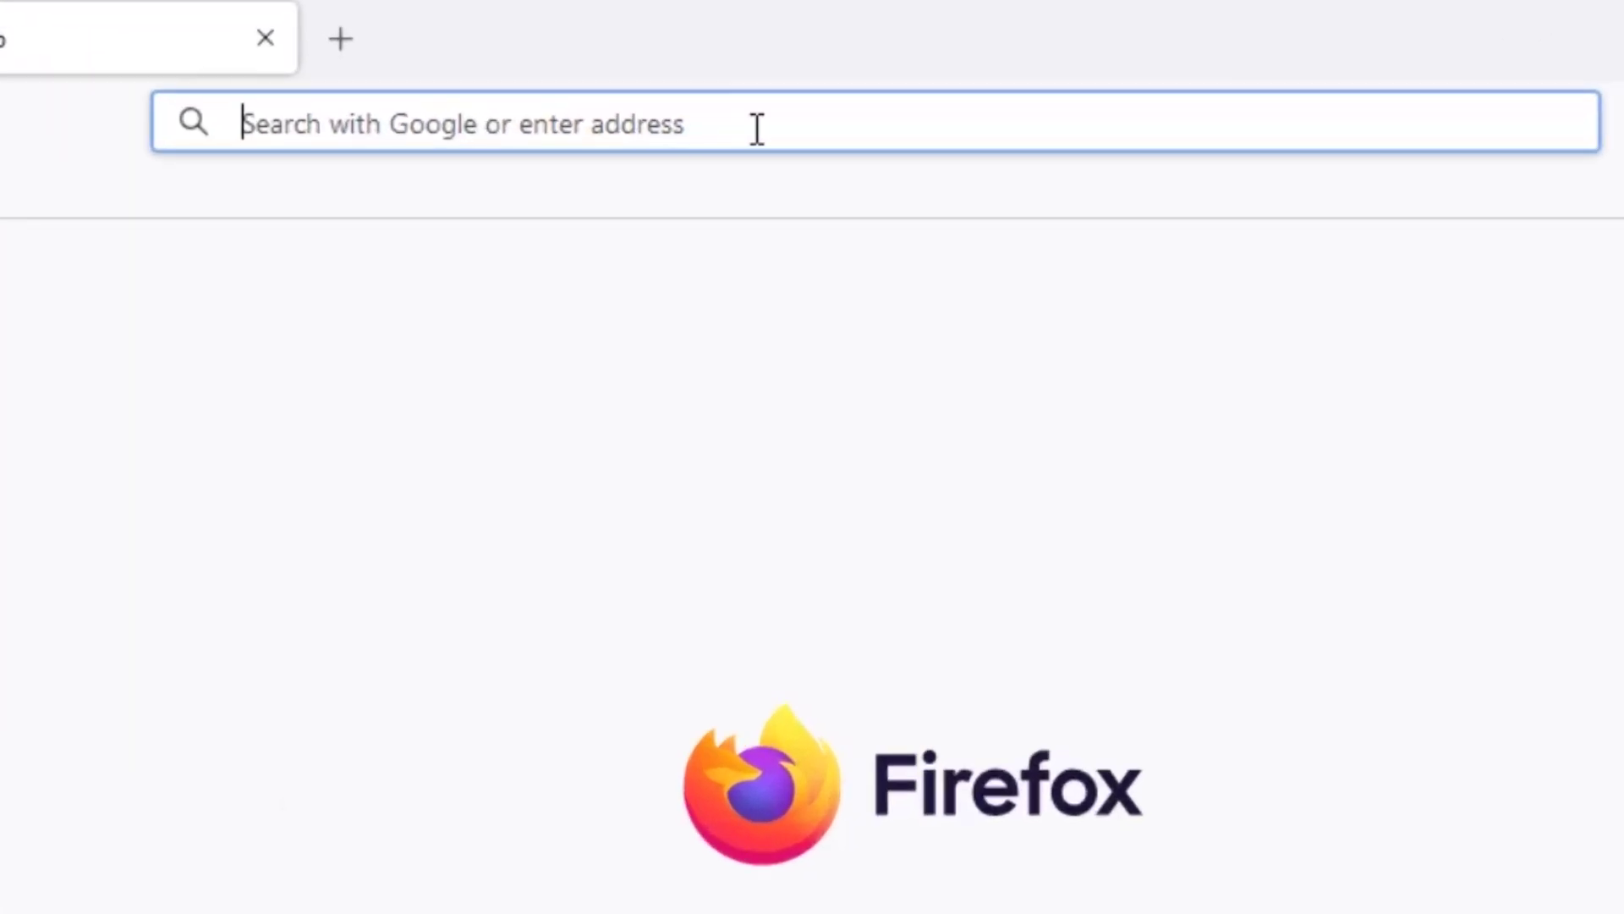
{"action": "type", "text": "DOWNLOAD"}
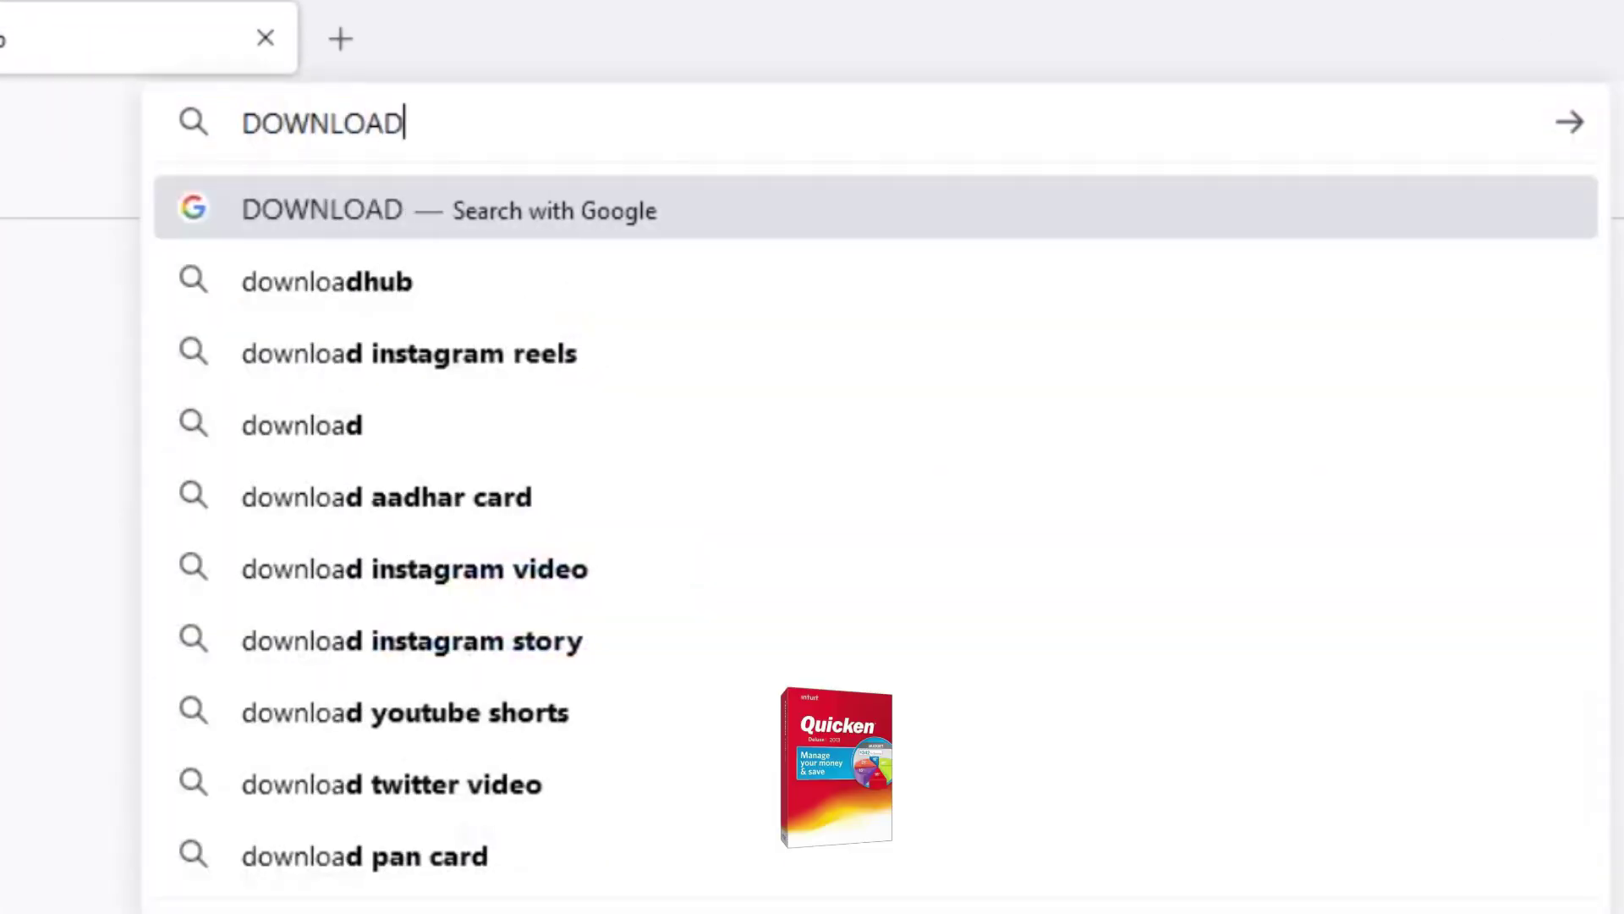
{"action": "type", "text": " QUICKEN 2013"}
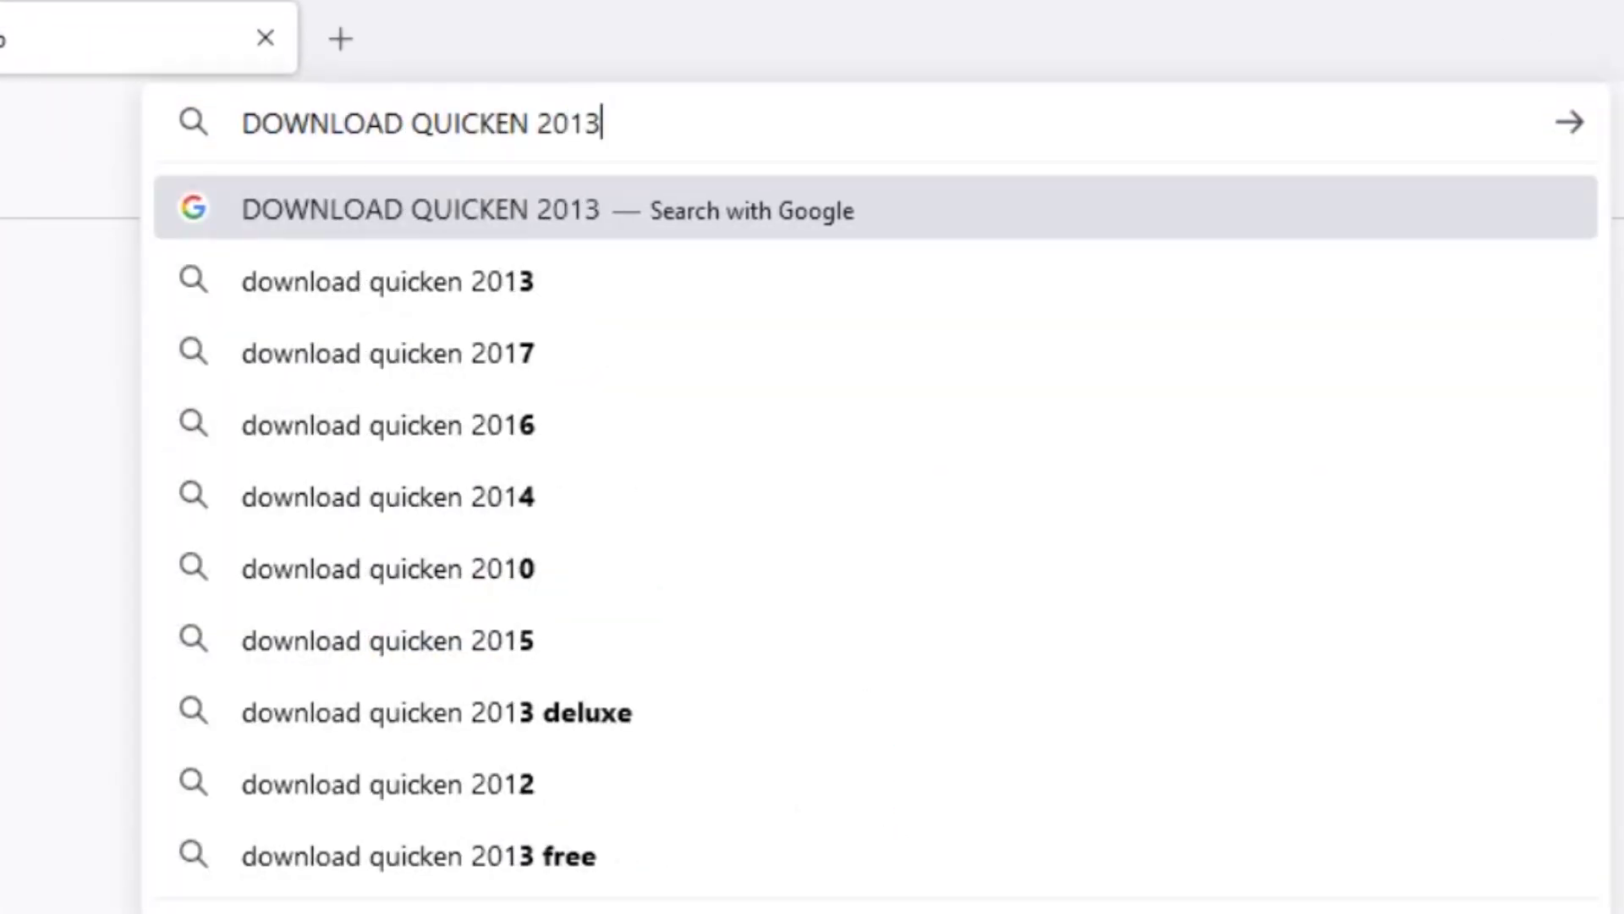
{"action": "key", "text": "Return"}
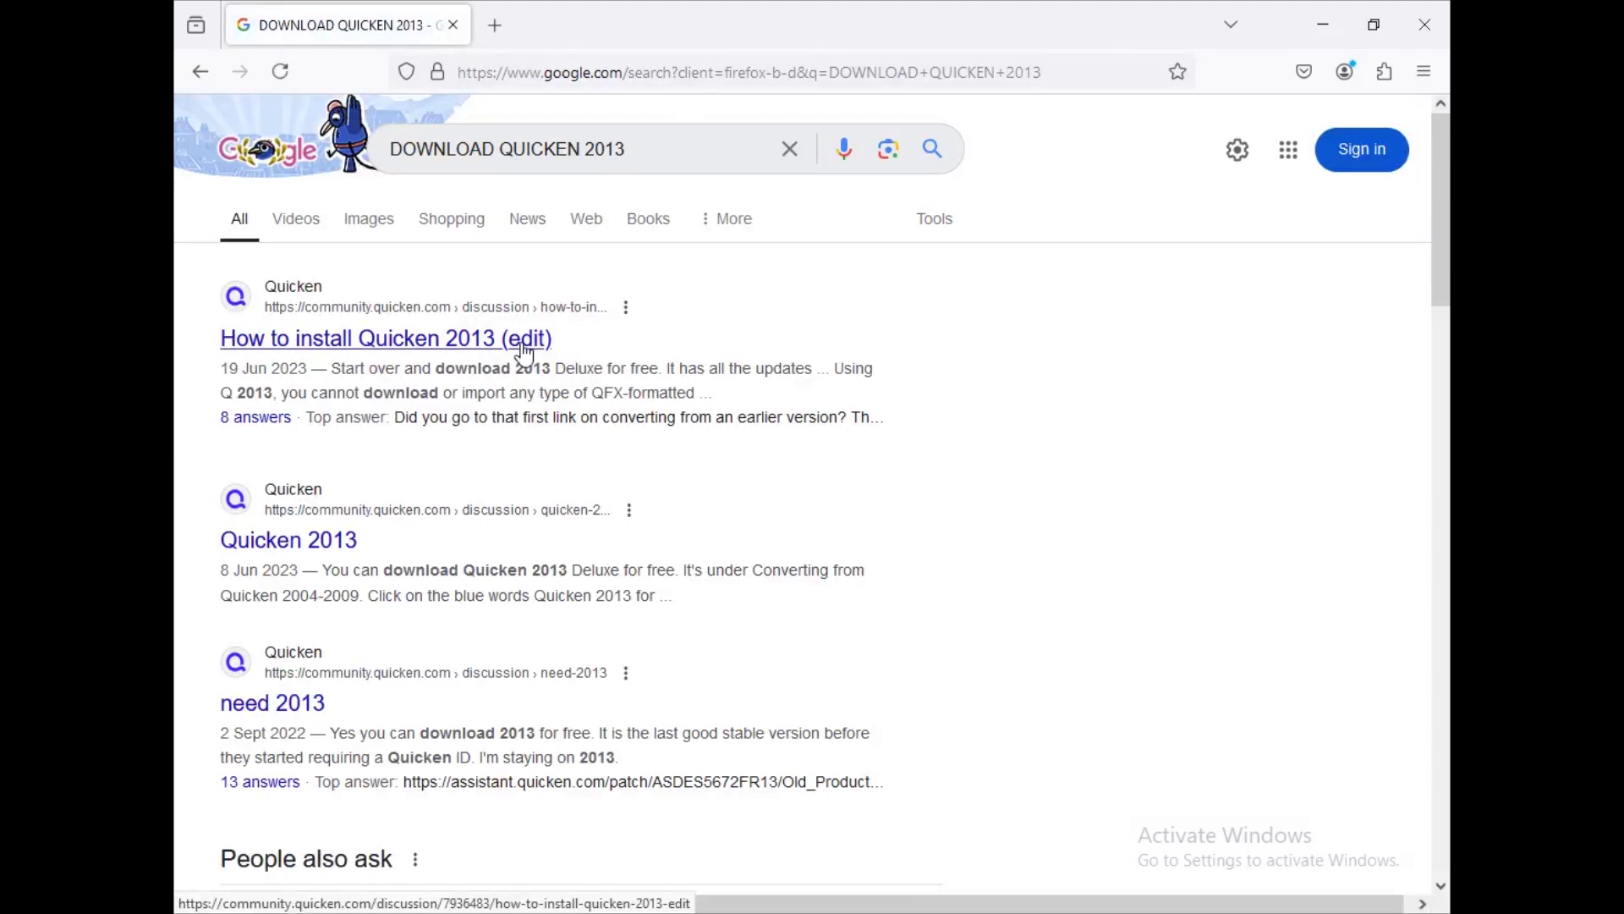
Open the 'How to install Quicken 2013 (edit)' result and scroll down to its answers.
{"action": "left_click", "coordinate": [415, 346]}
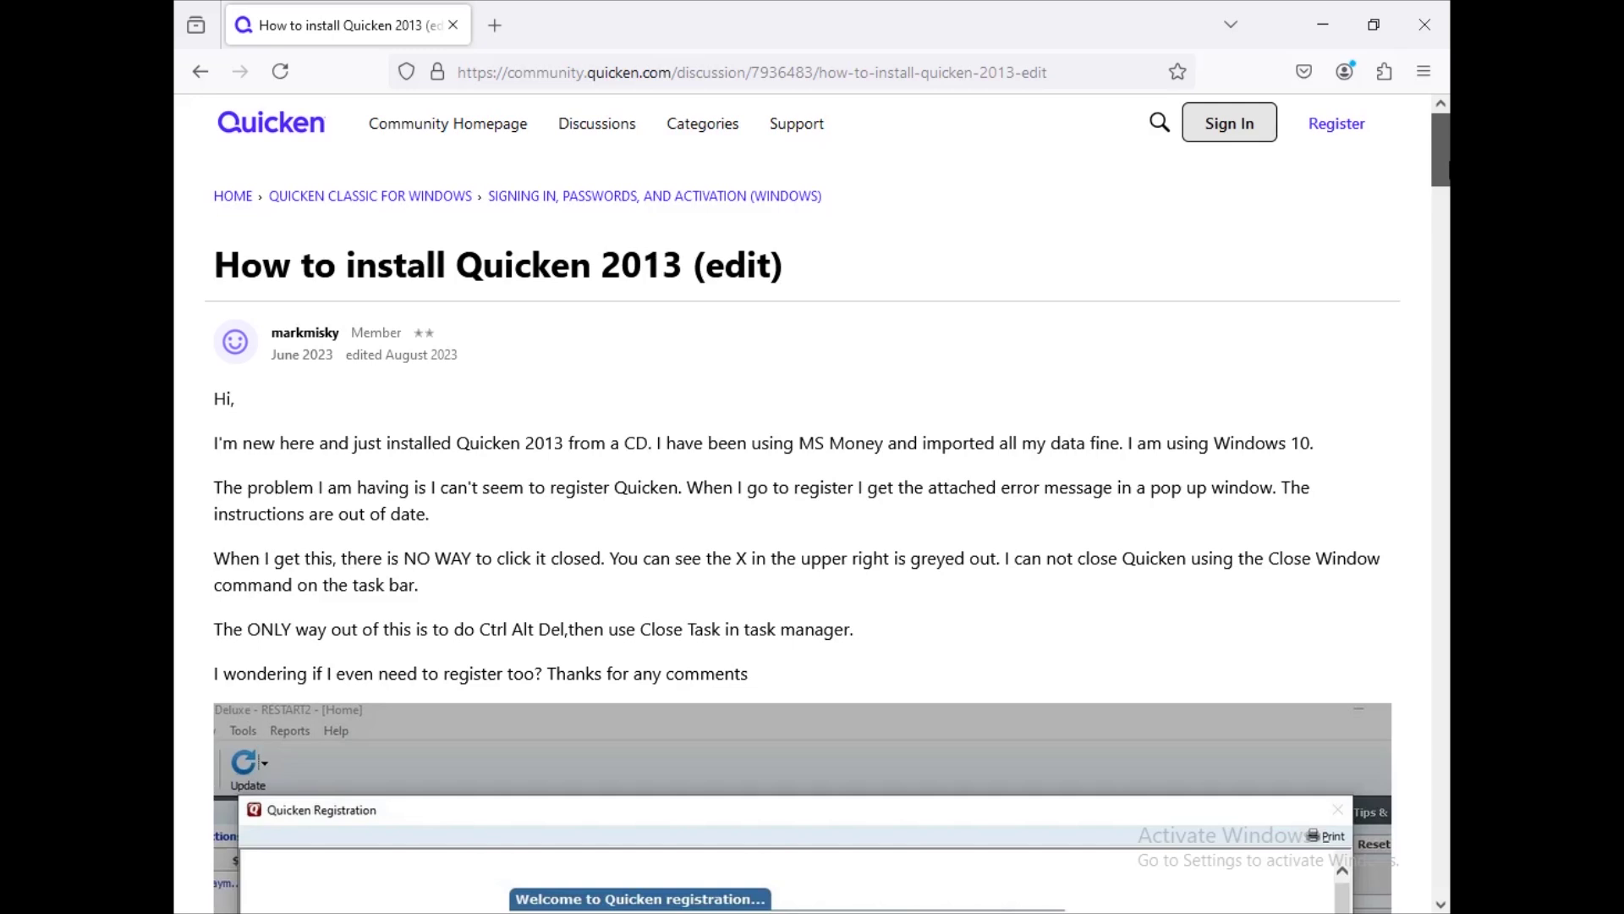
{"action": "left_click_drag", "start_coordinate": [1447, 169], "coordinate": [1447, 436]}
From the Convert Data article, download the Quicken 2013 for Windows installer QW2013DLX.exe.
{"action": "left_click", "coordinate": [369, 371]}
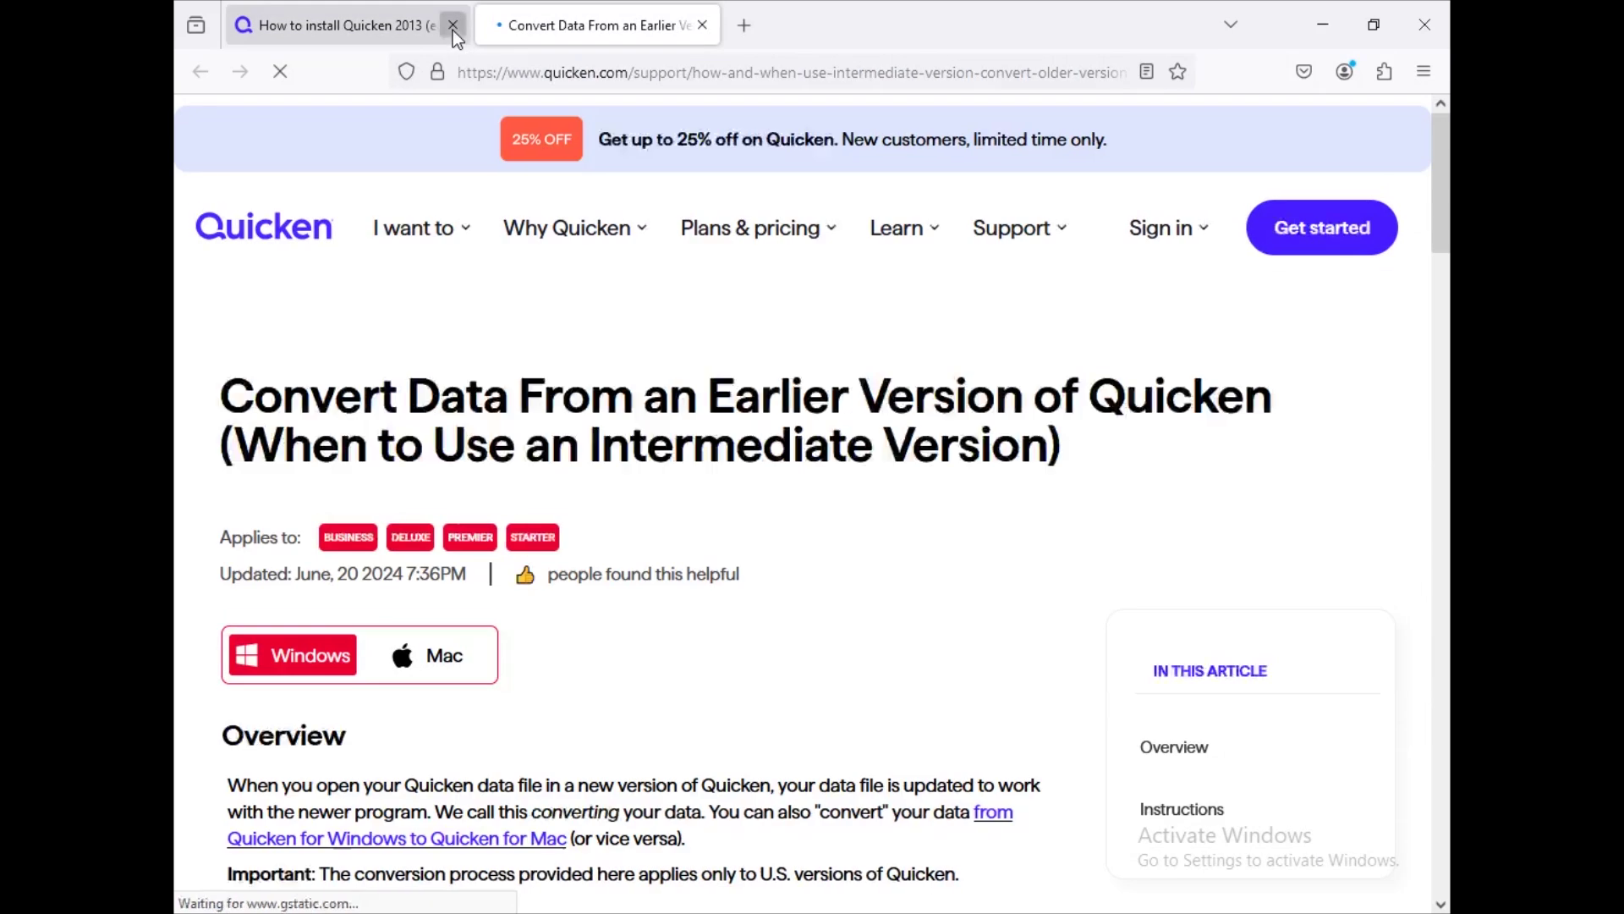
{"action": "left_click", "coordinate": [454, 25]}
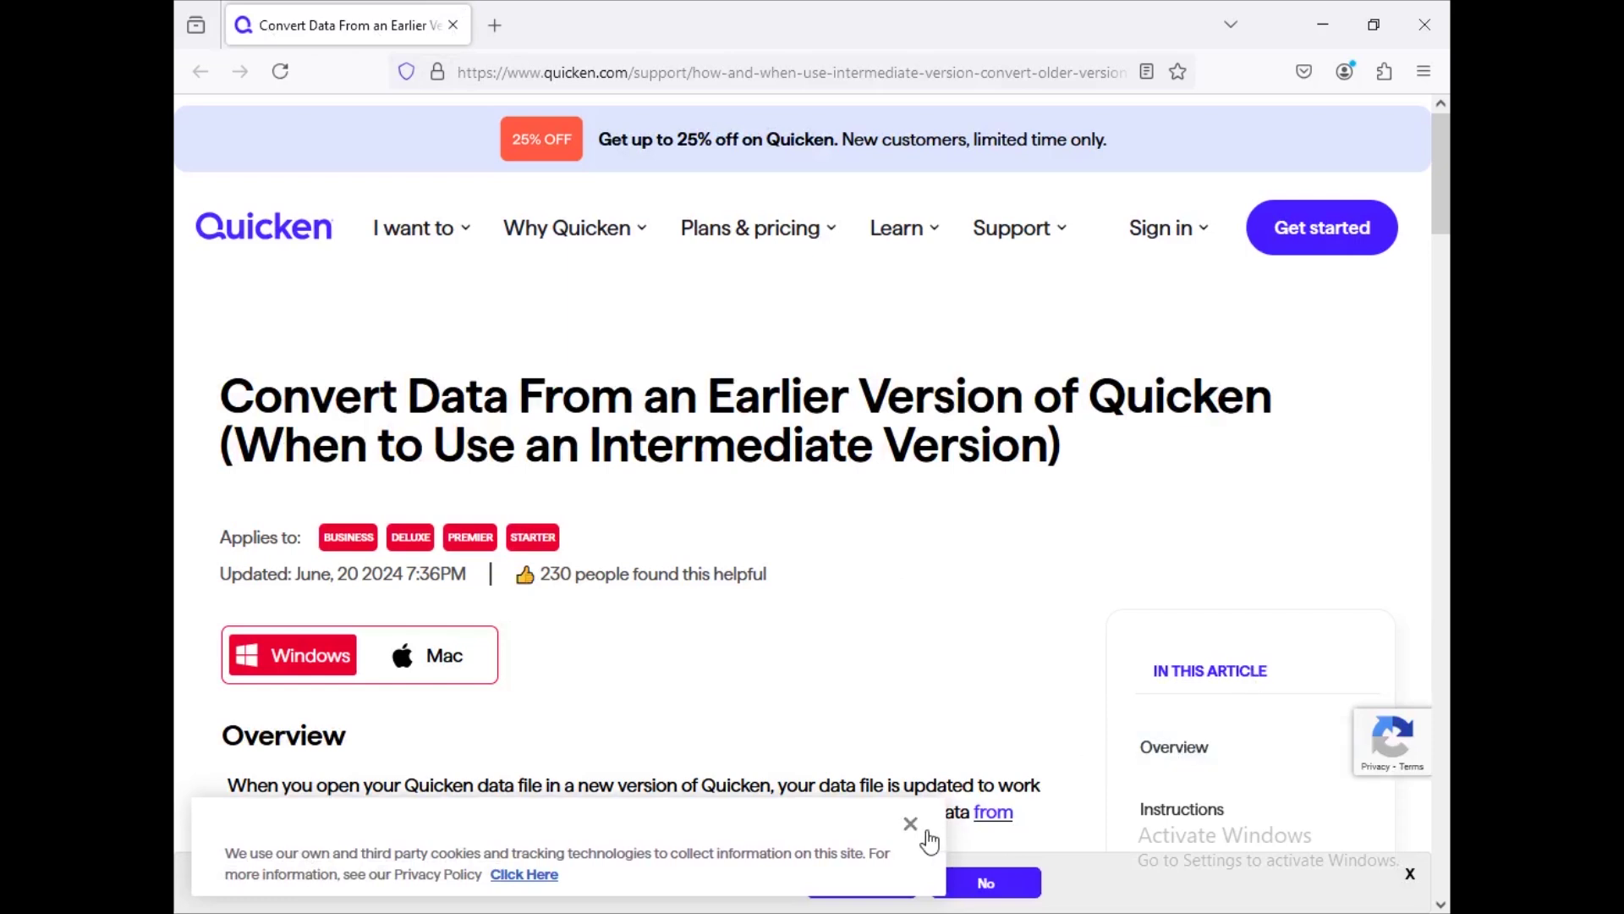
{"action": "left_click", "coordinate": [911, 823]}
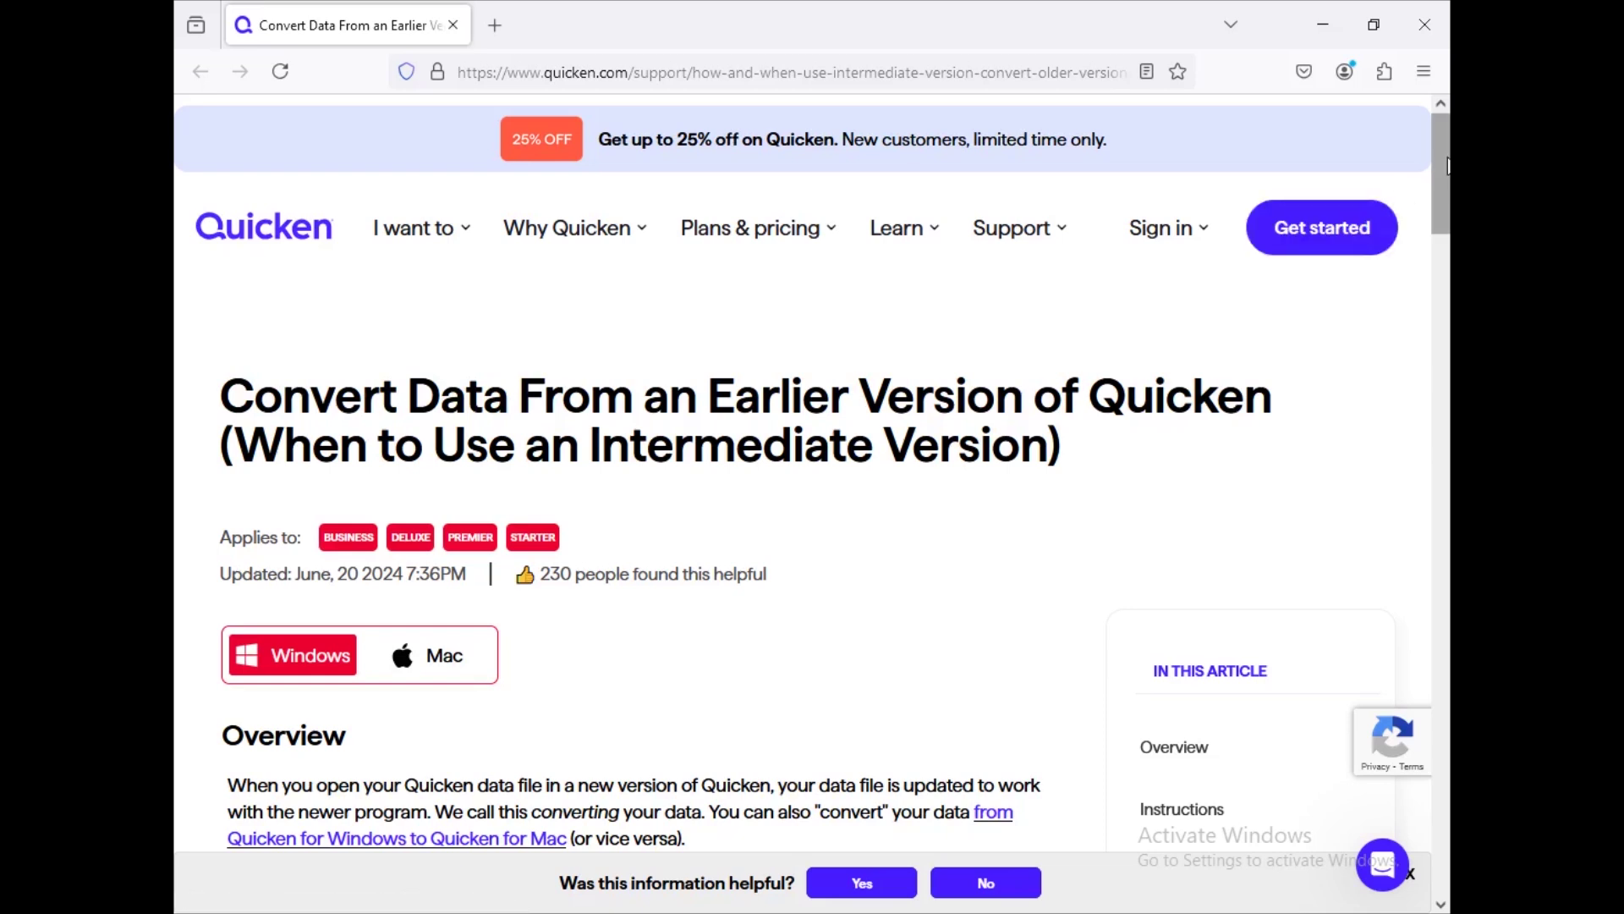
{"action": "left_click_drag", "start_coordinate": [1448, 166], "coordinate": [1446, 343]}
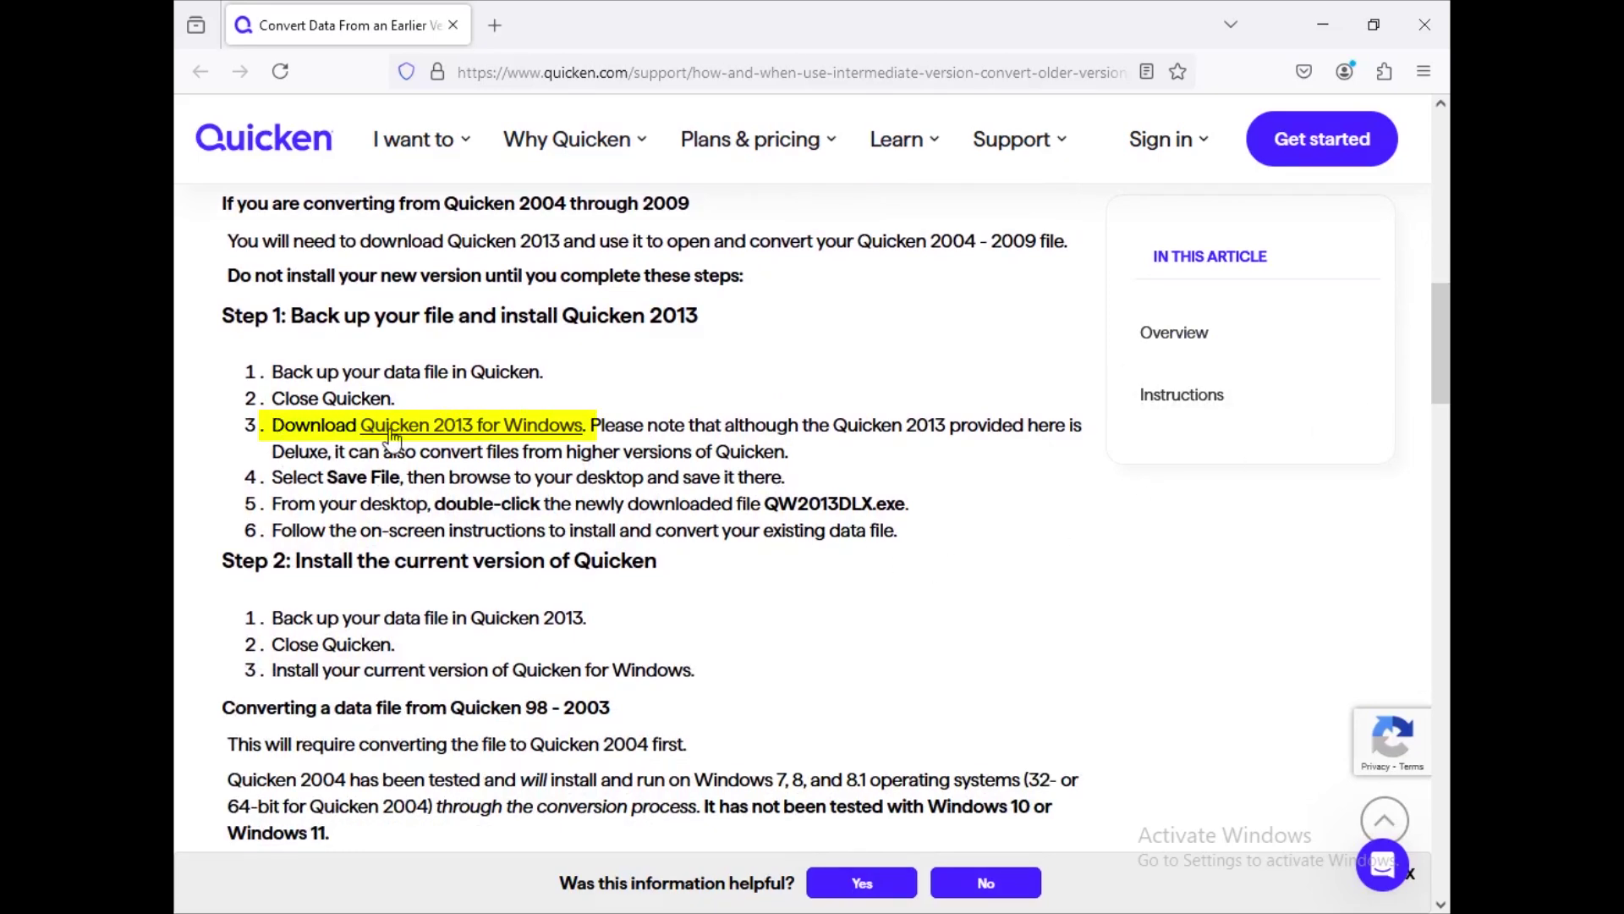
{"action": "left_click", "coordinate": [522, 433]}
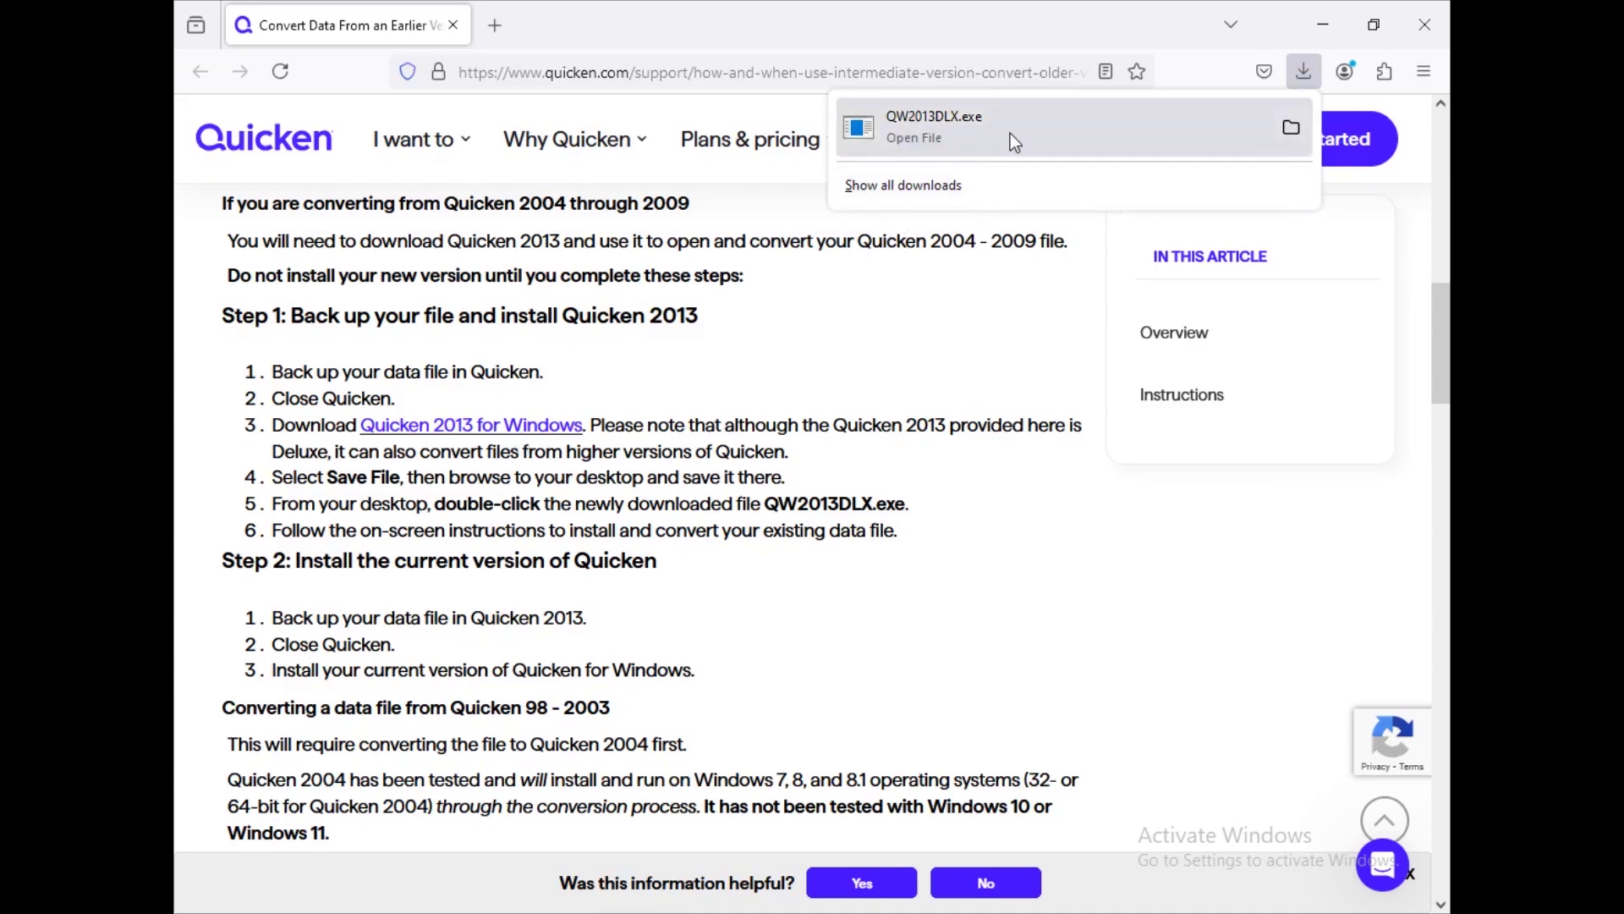
Run QW2013DLX.exe, accept the licence agreement and install into the default folder.
{"action": "left_click", "coordinate": [964, 133]}
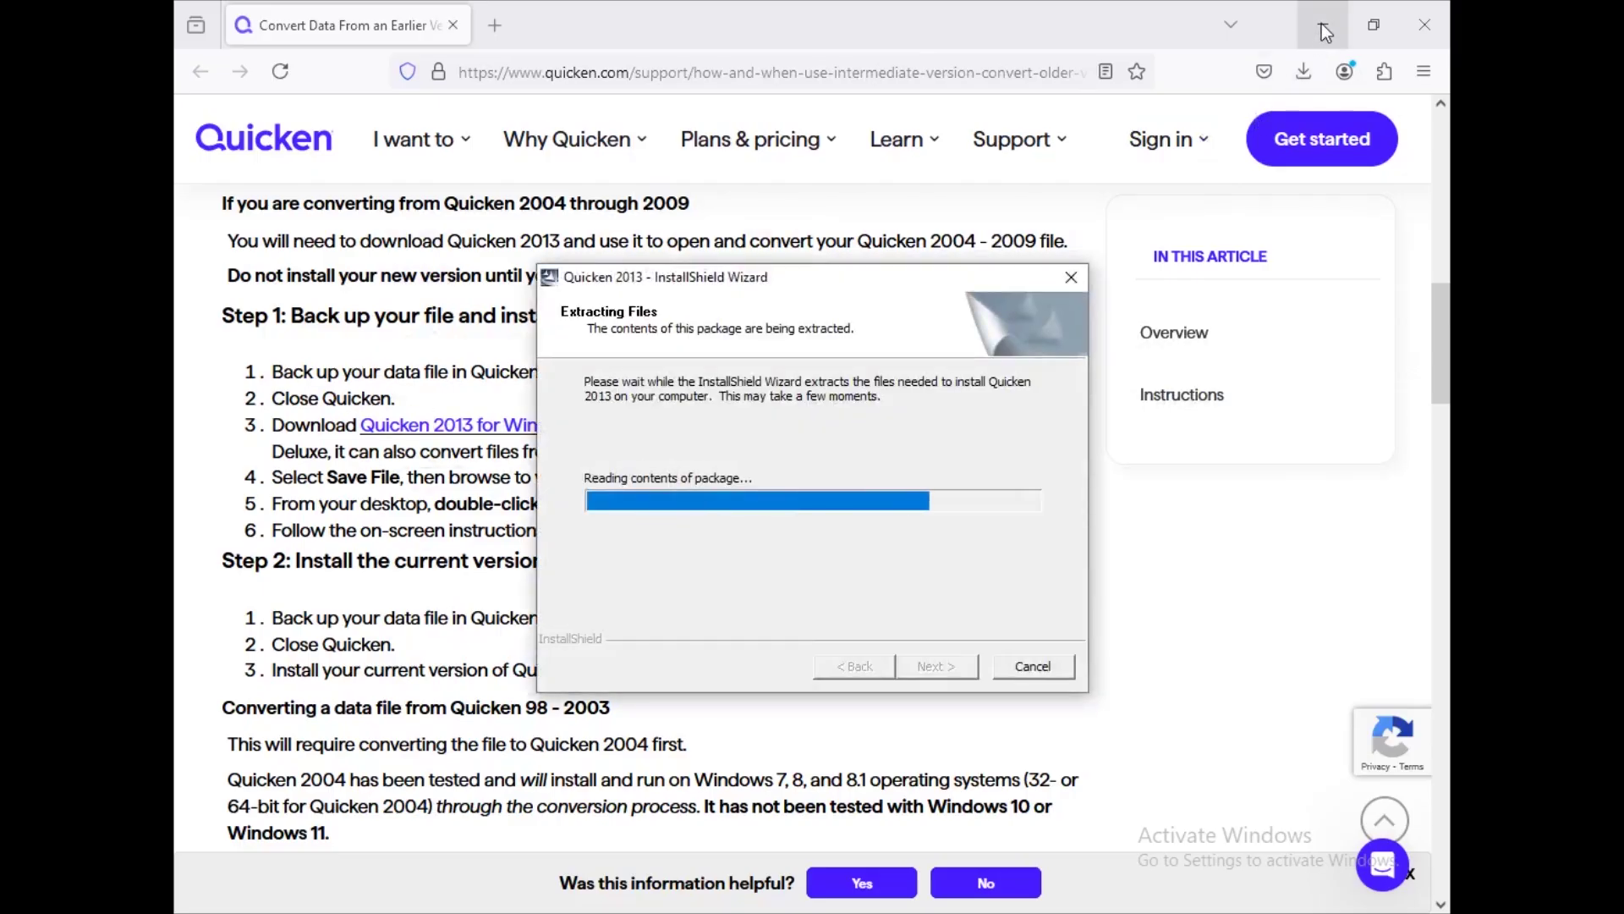
{"action": "left_click", "coordinate": [1322, 24]}
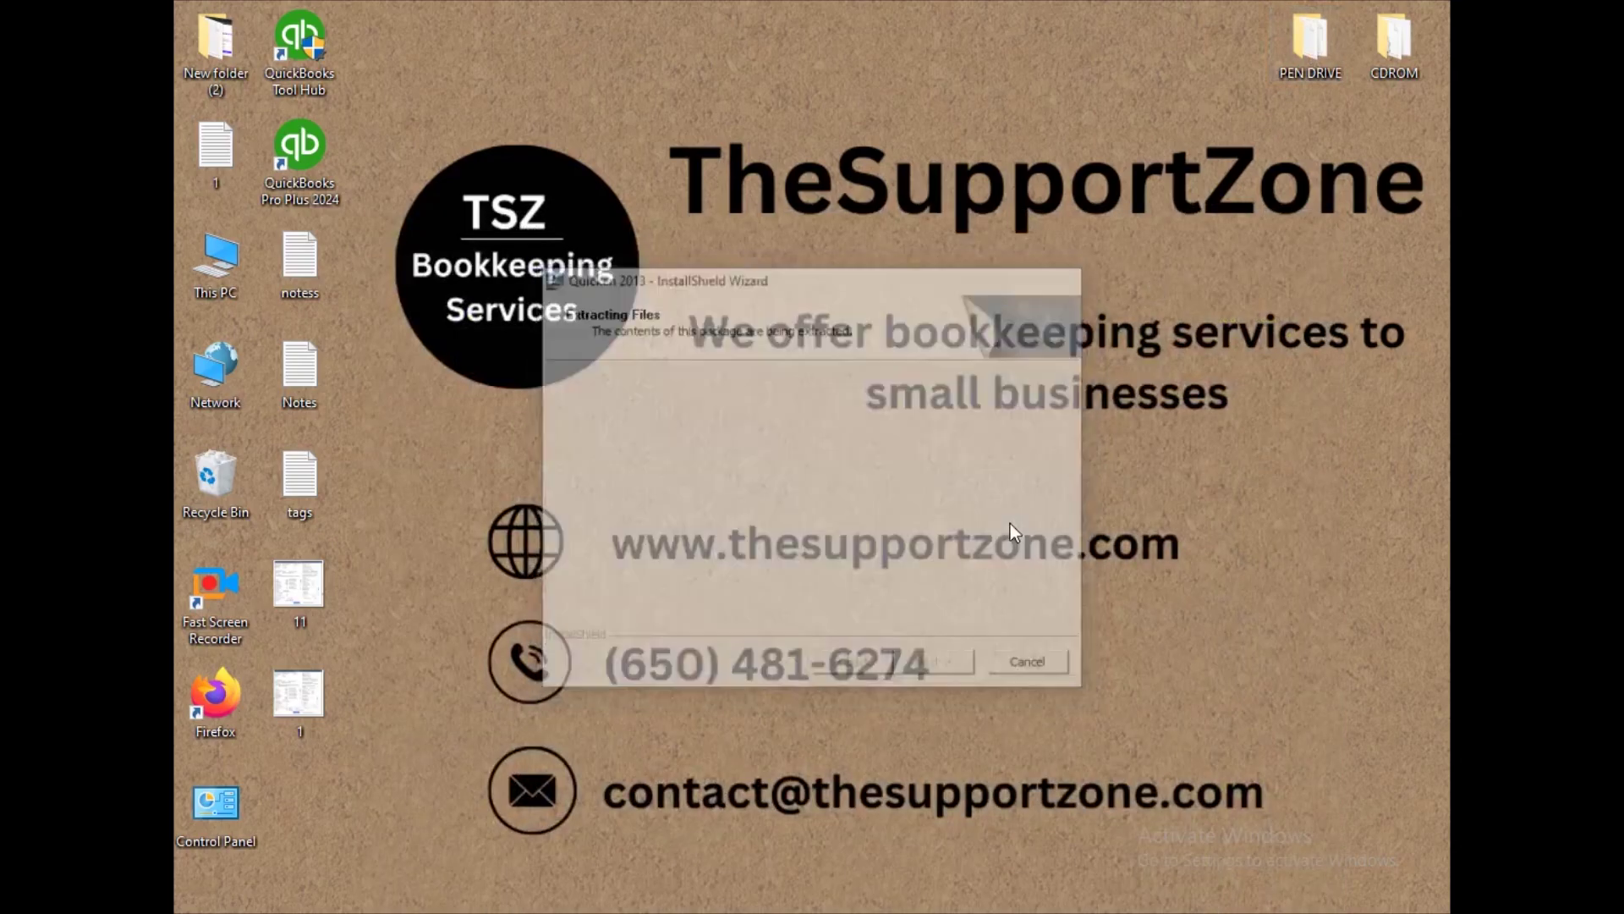
{"action": "left_click", "coordinate": [914, 644]}
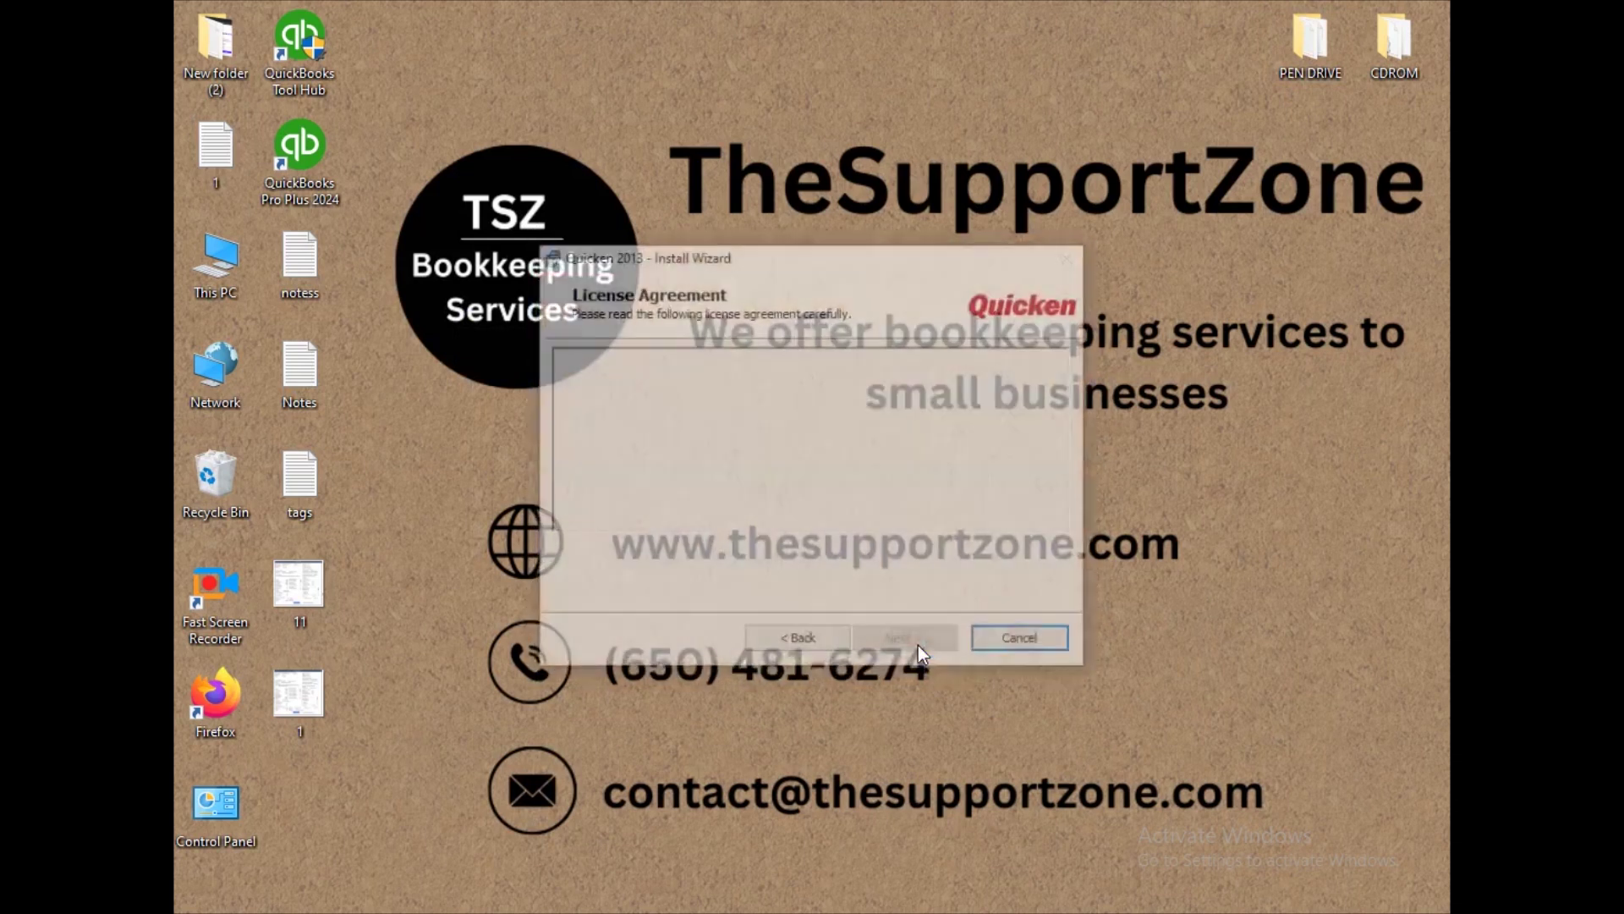
{"action": "left_click", "coordinate": [562, 548]}
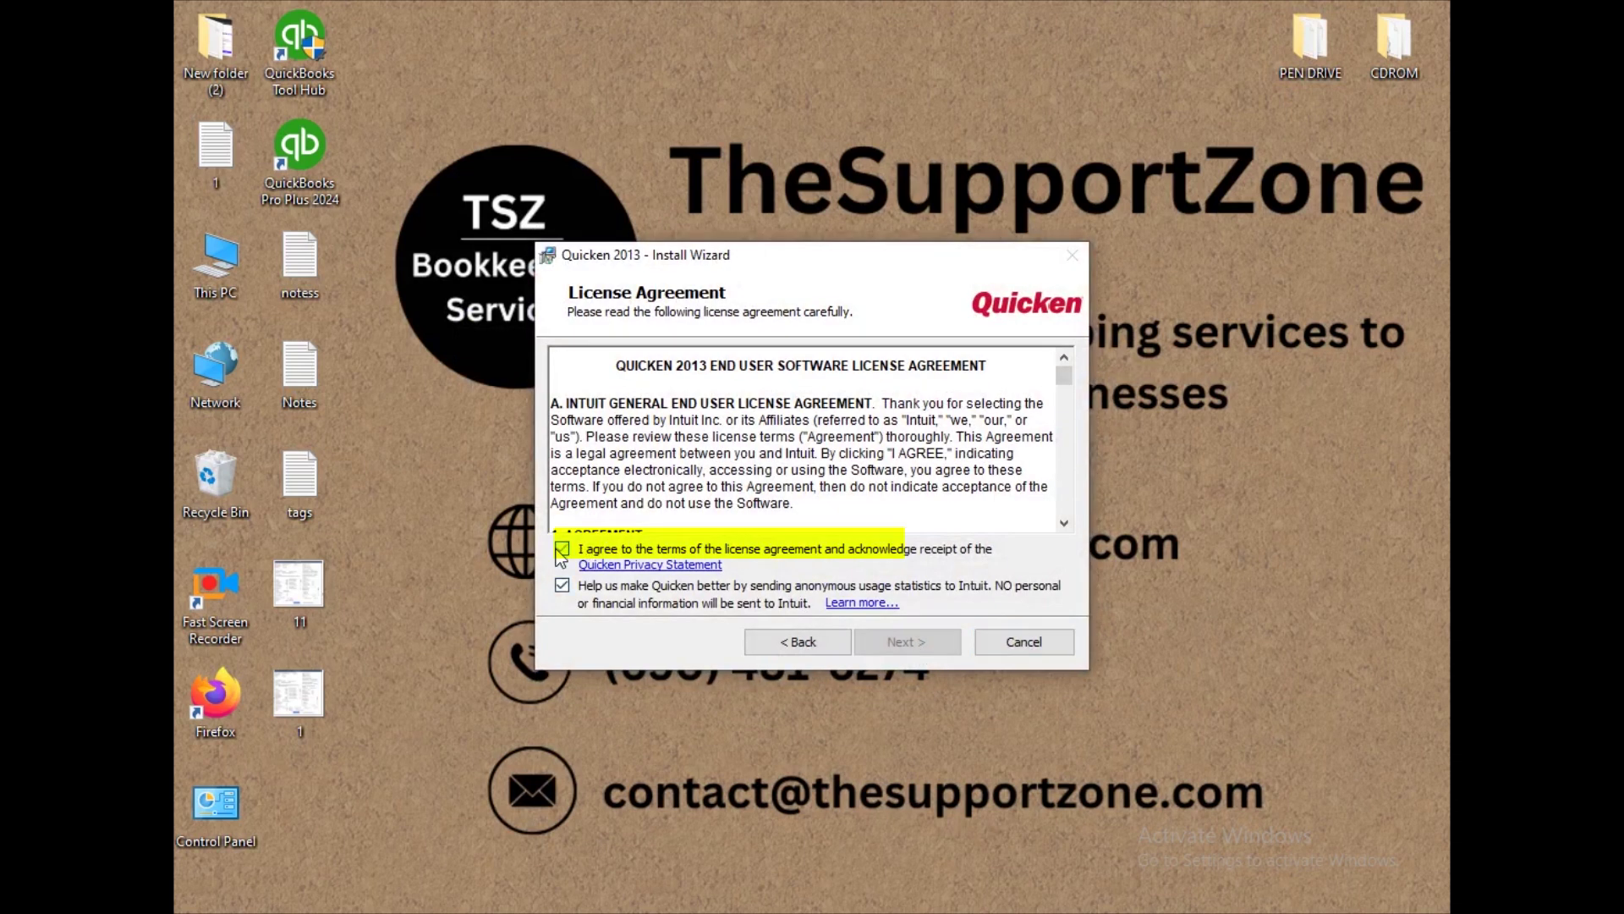
{"action": "left_click", "coordinate": [903, 647]}
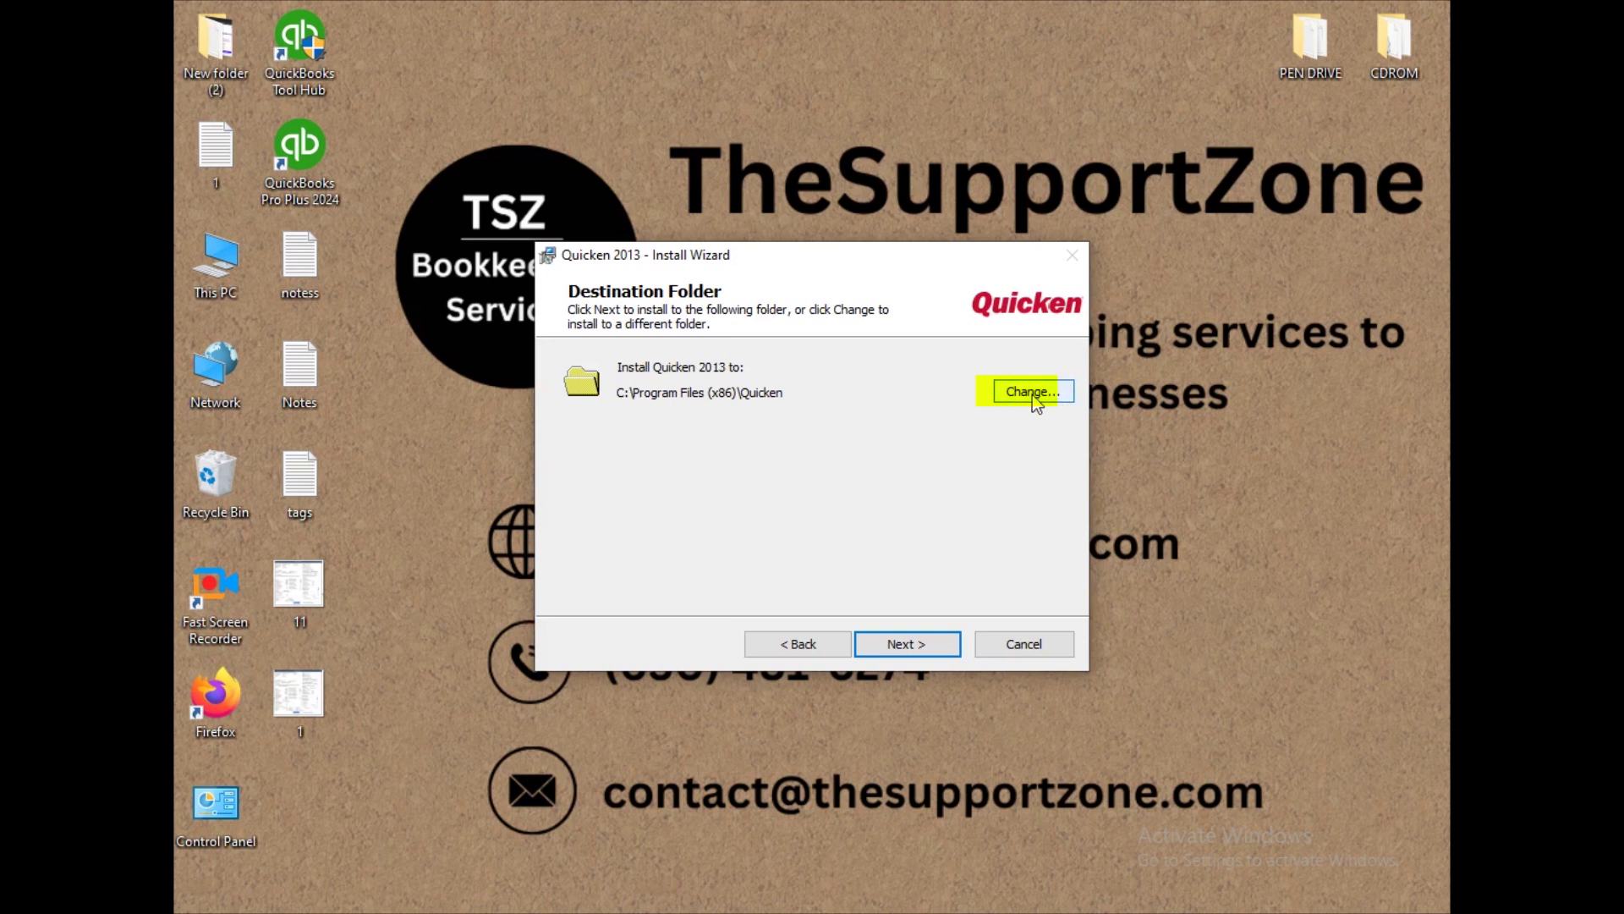
{"action": "left_click", "coordinate": [917, 651]}
{"action": "left_click", "coordinate": [917, 651]}
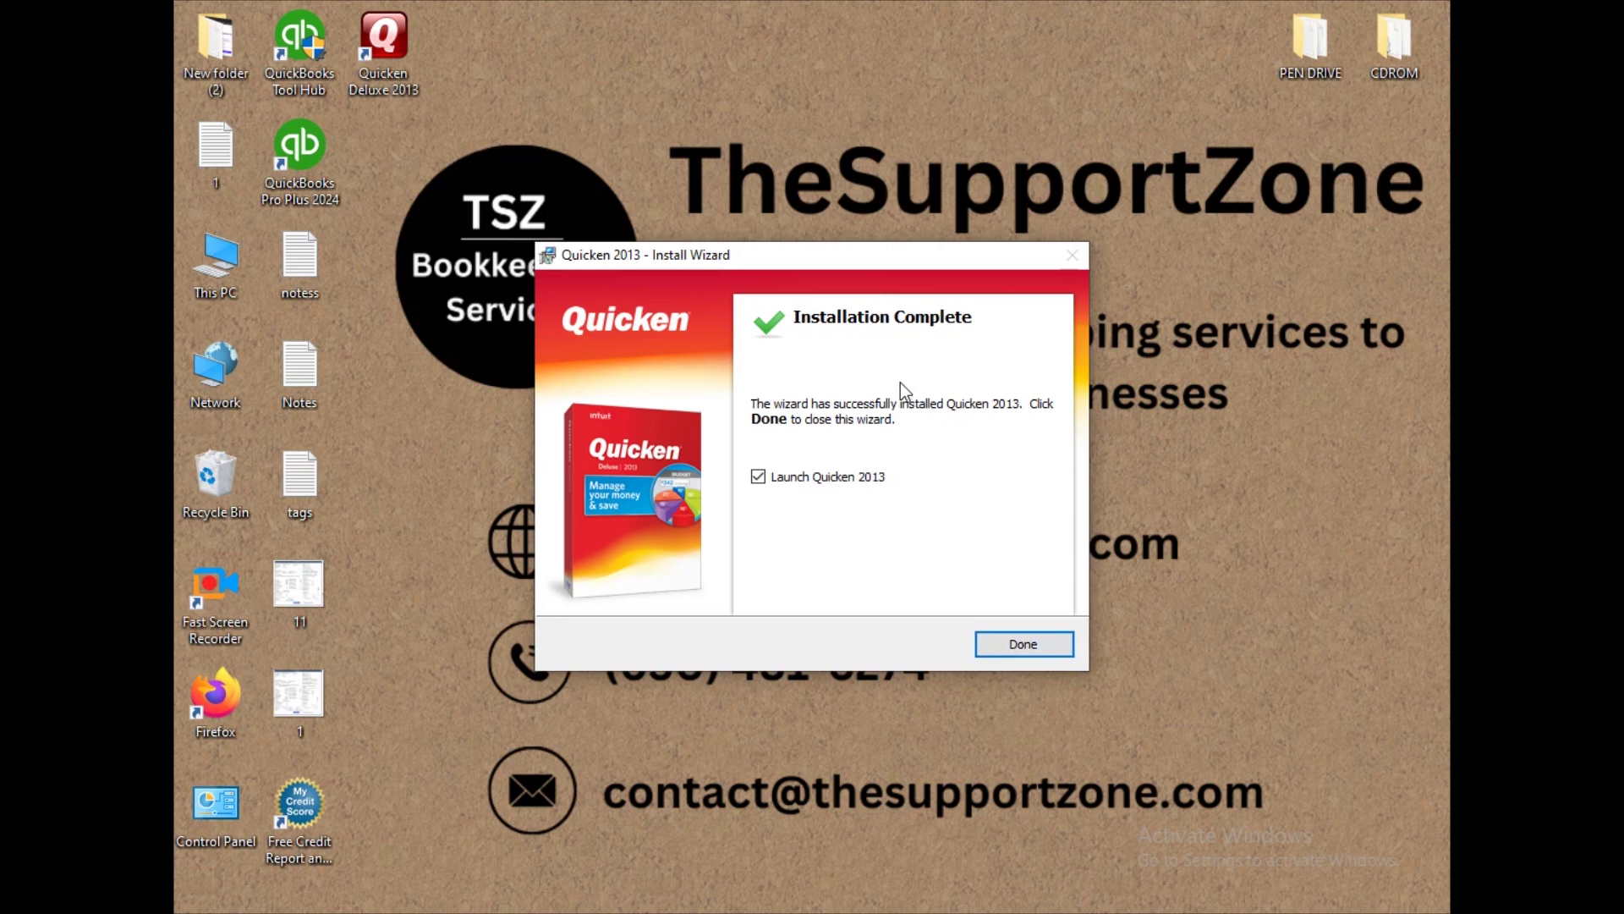
Finish the installer with Launch Quicken 2013 ticked.
{"action": "left_click", "coordinate": [1020, 643]}
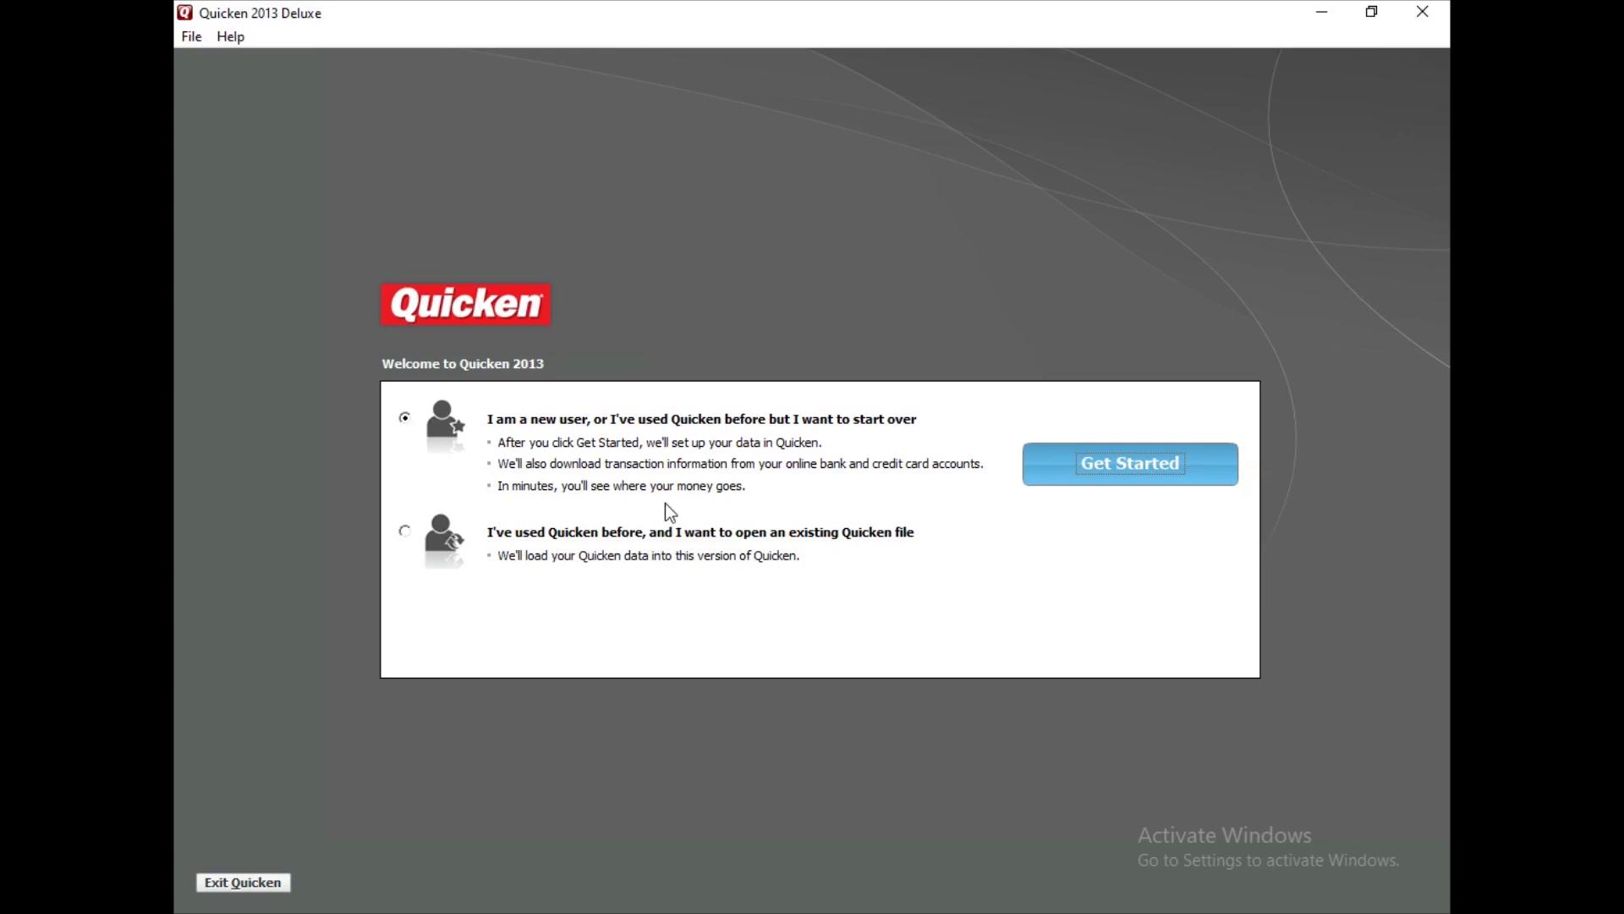
Get started as a new user and choose Register Later for product registration.
{"action": "left_click", "coordinate": [1126, 467]}
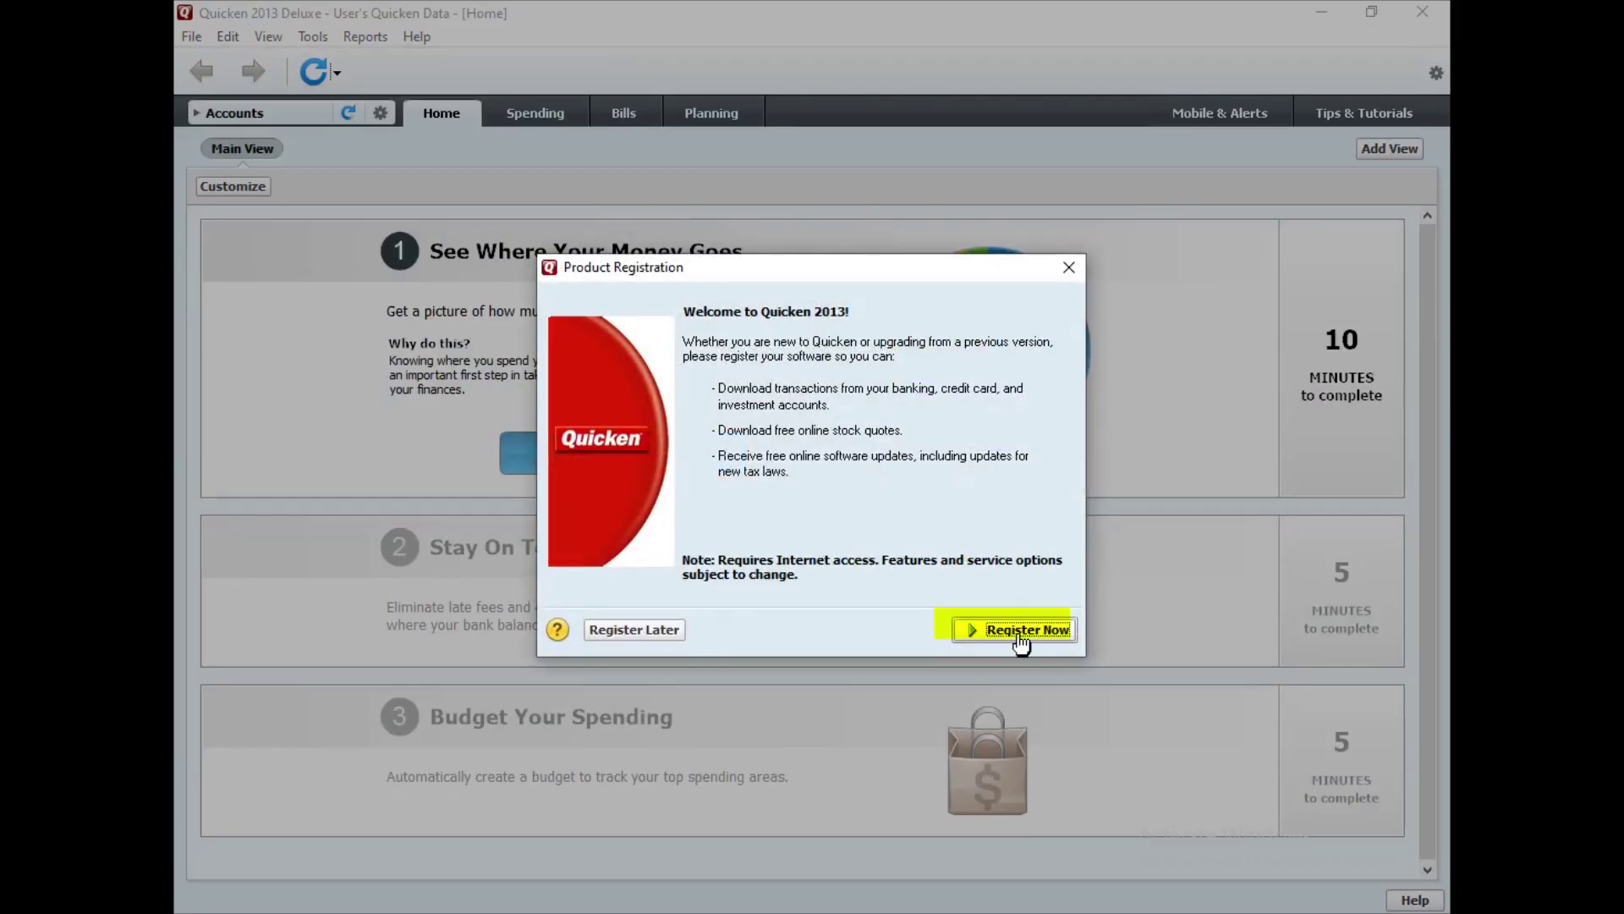
{"action": "left_click", "coordinate": [641, 633]}
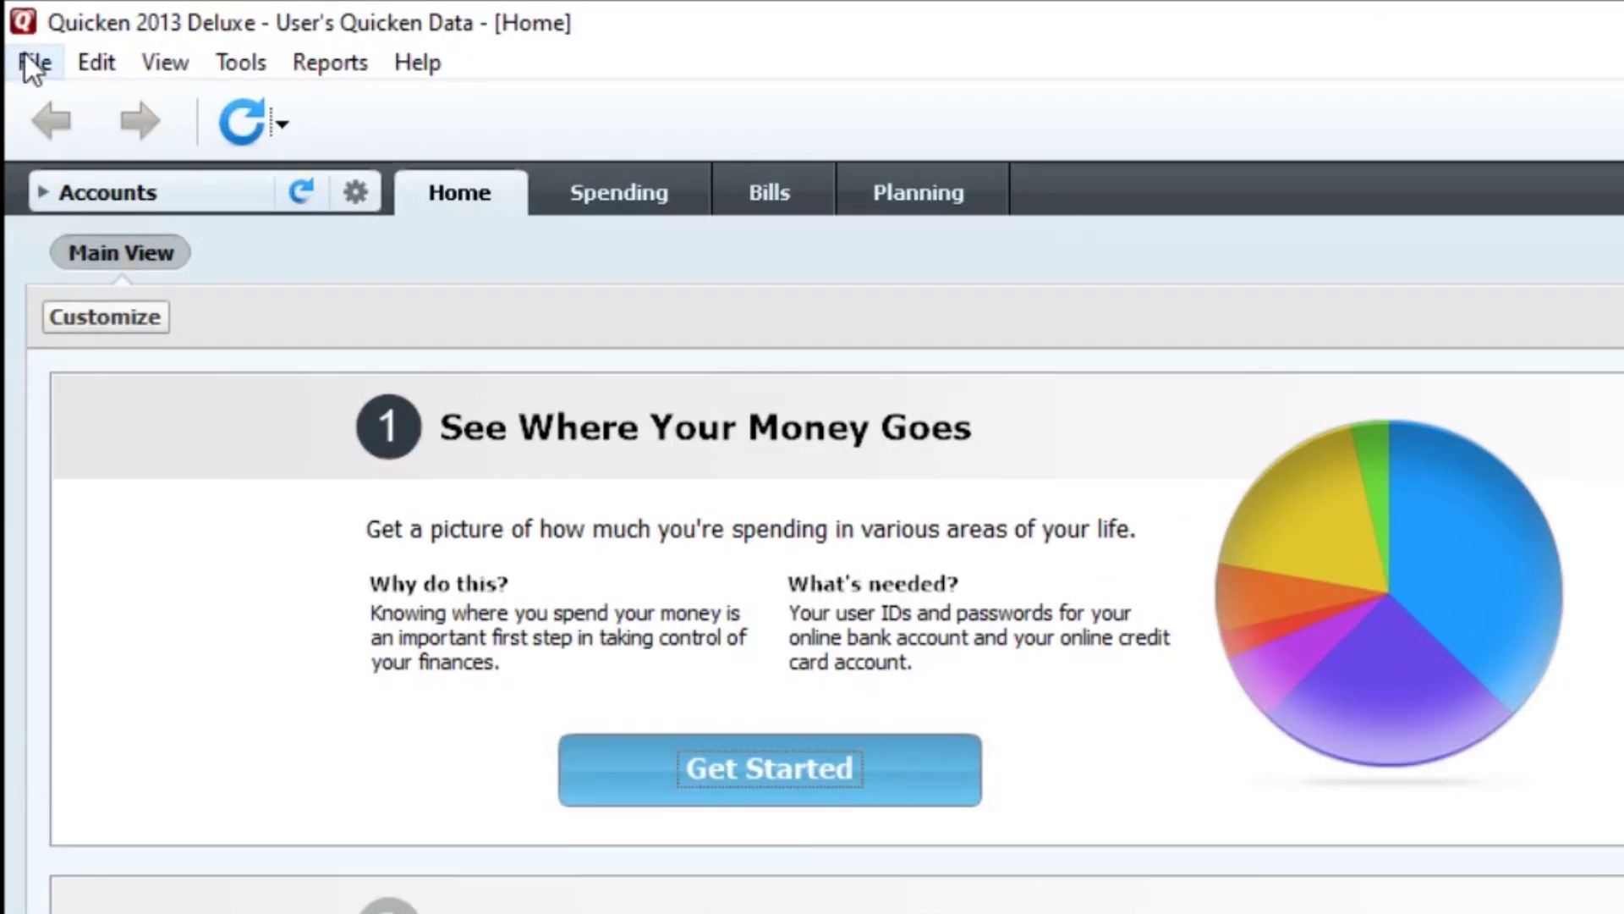
Browse the menus, expand the empty Accounts bar, and choose Tools > Add Account.
{"action": "left_click", "coordinate": [192, 39]}
{"action": "mouse_move", "coordinate": [211, 37]}
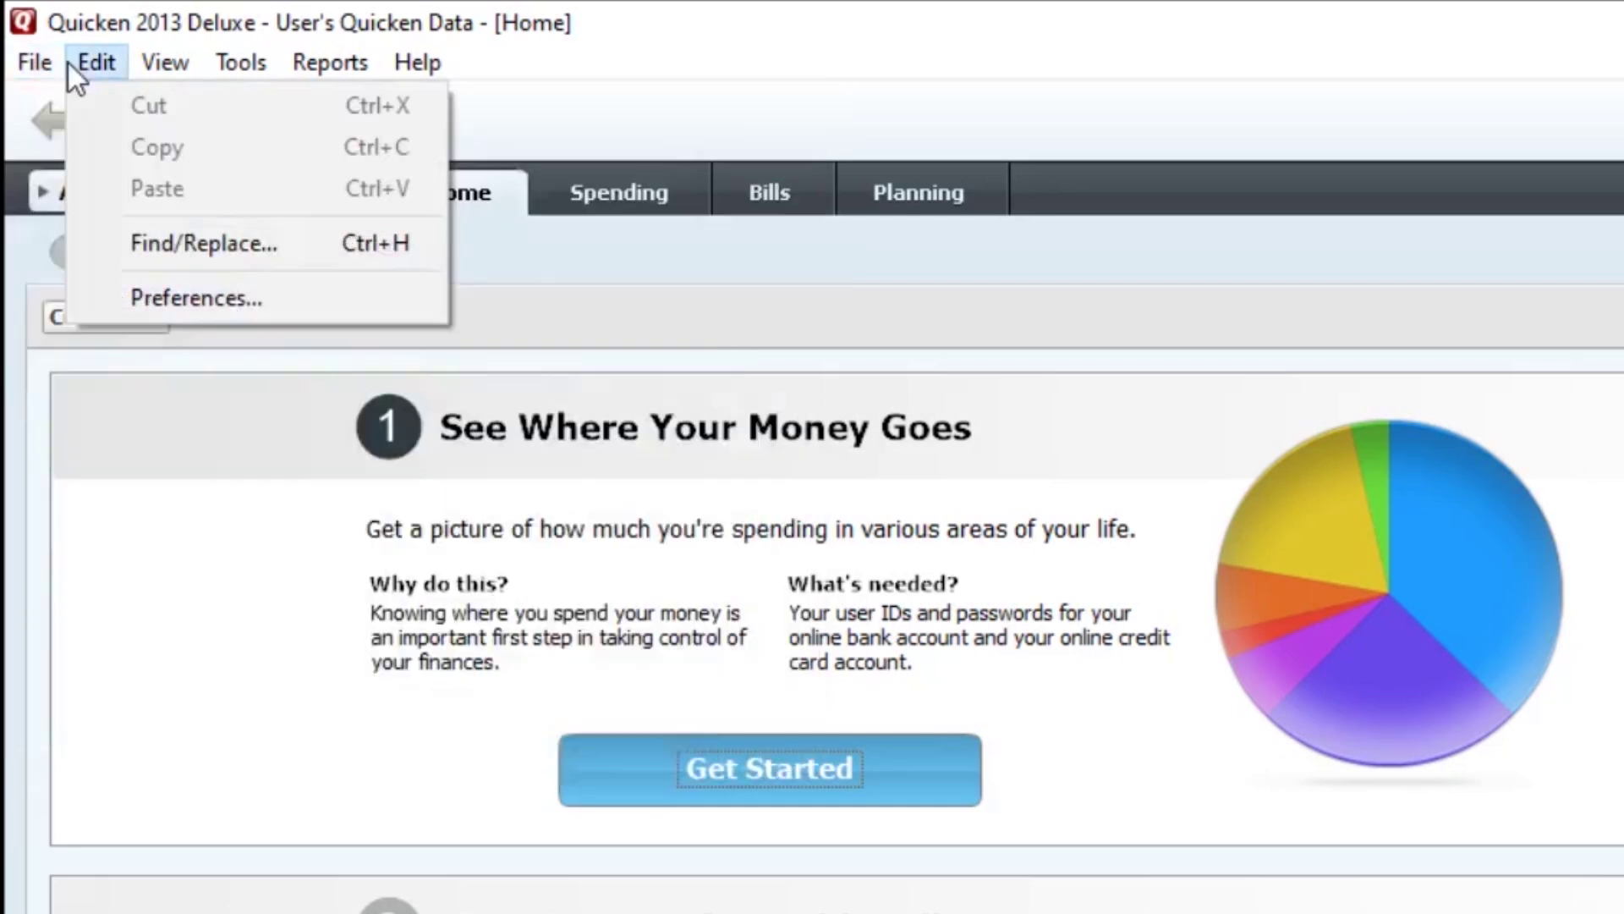
{"action": "mouse_move", "coordinate": [406, 63]}
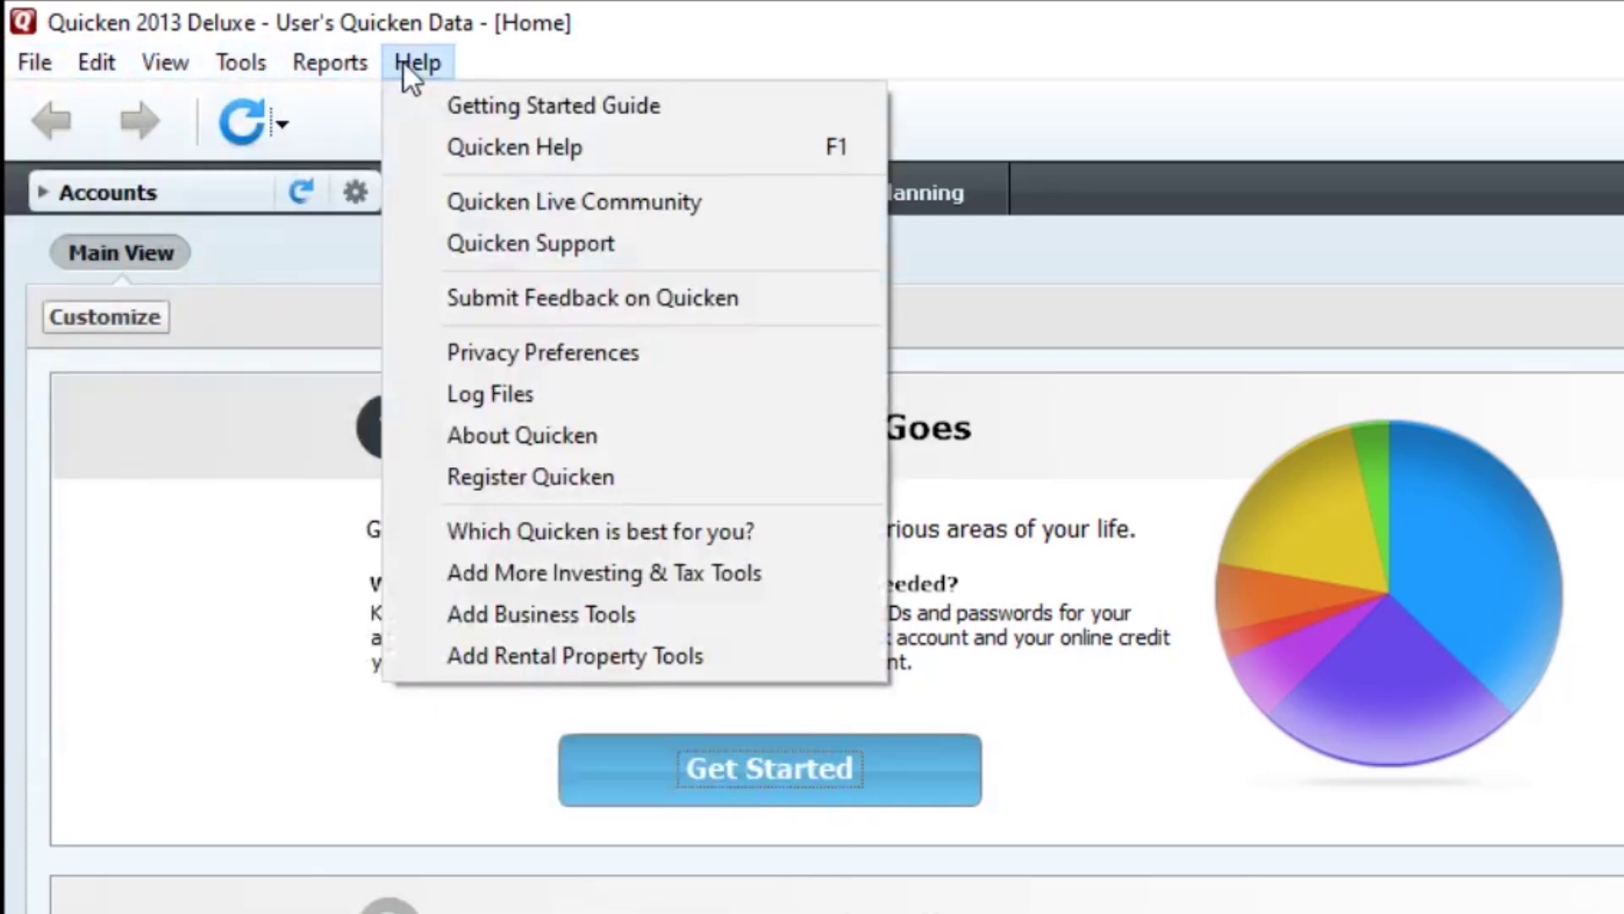
{"action": "left_click", "coordinate": [296, 227]}
{"action": "left_click", "coordinate": [43, 192]}
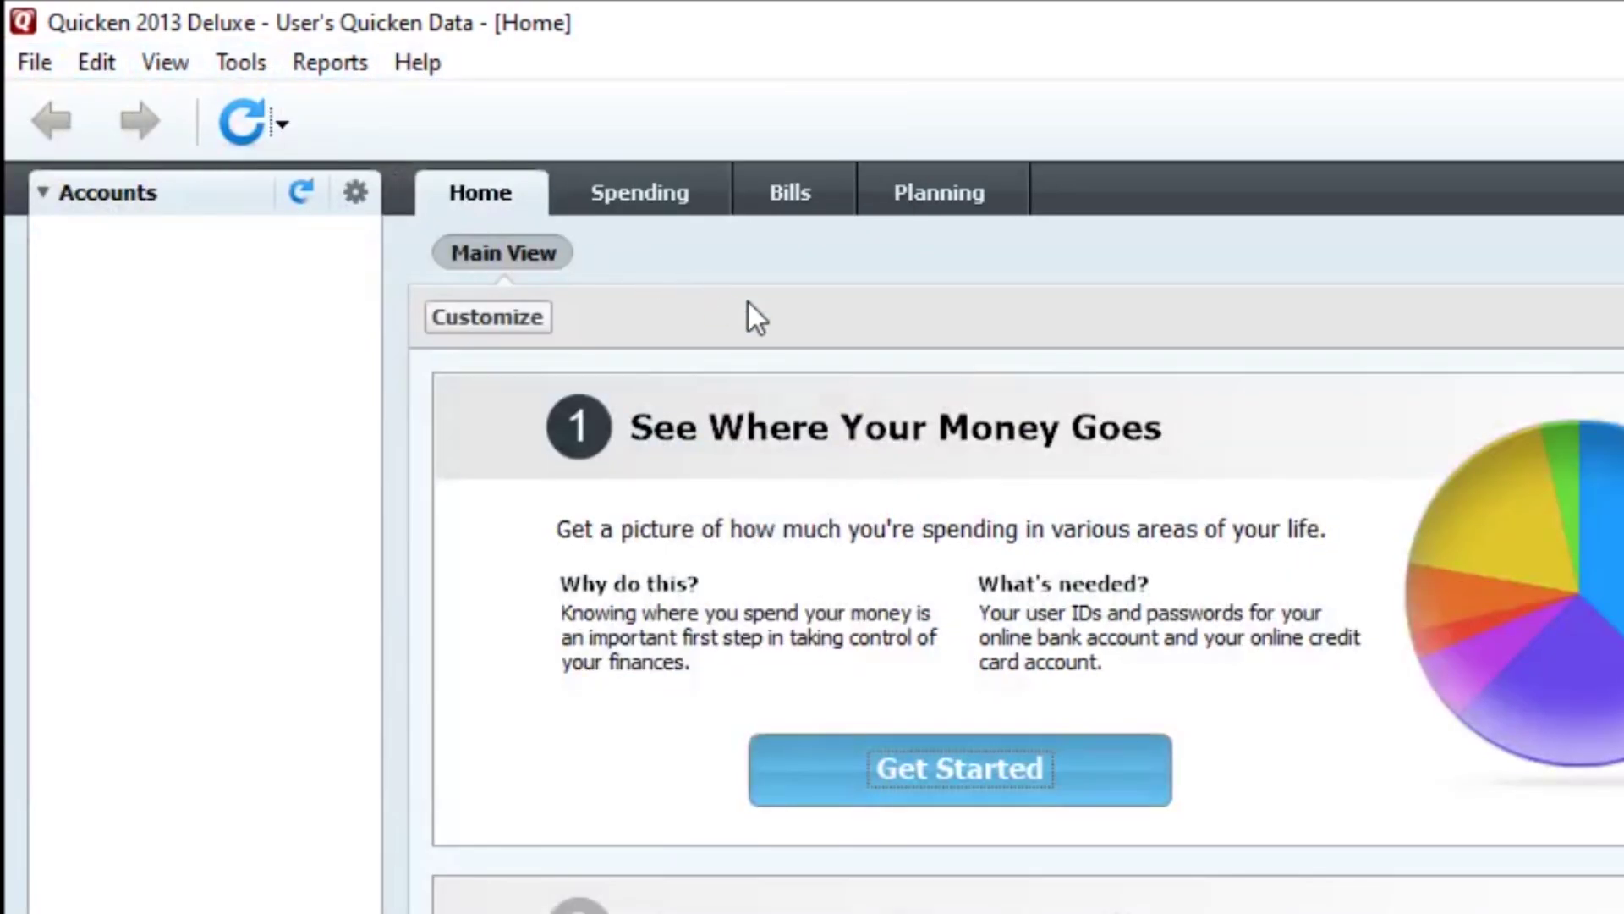
{"action": "left_click", "coordinate": [236, 64]}
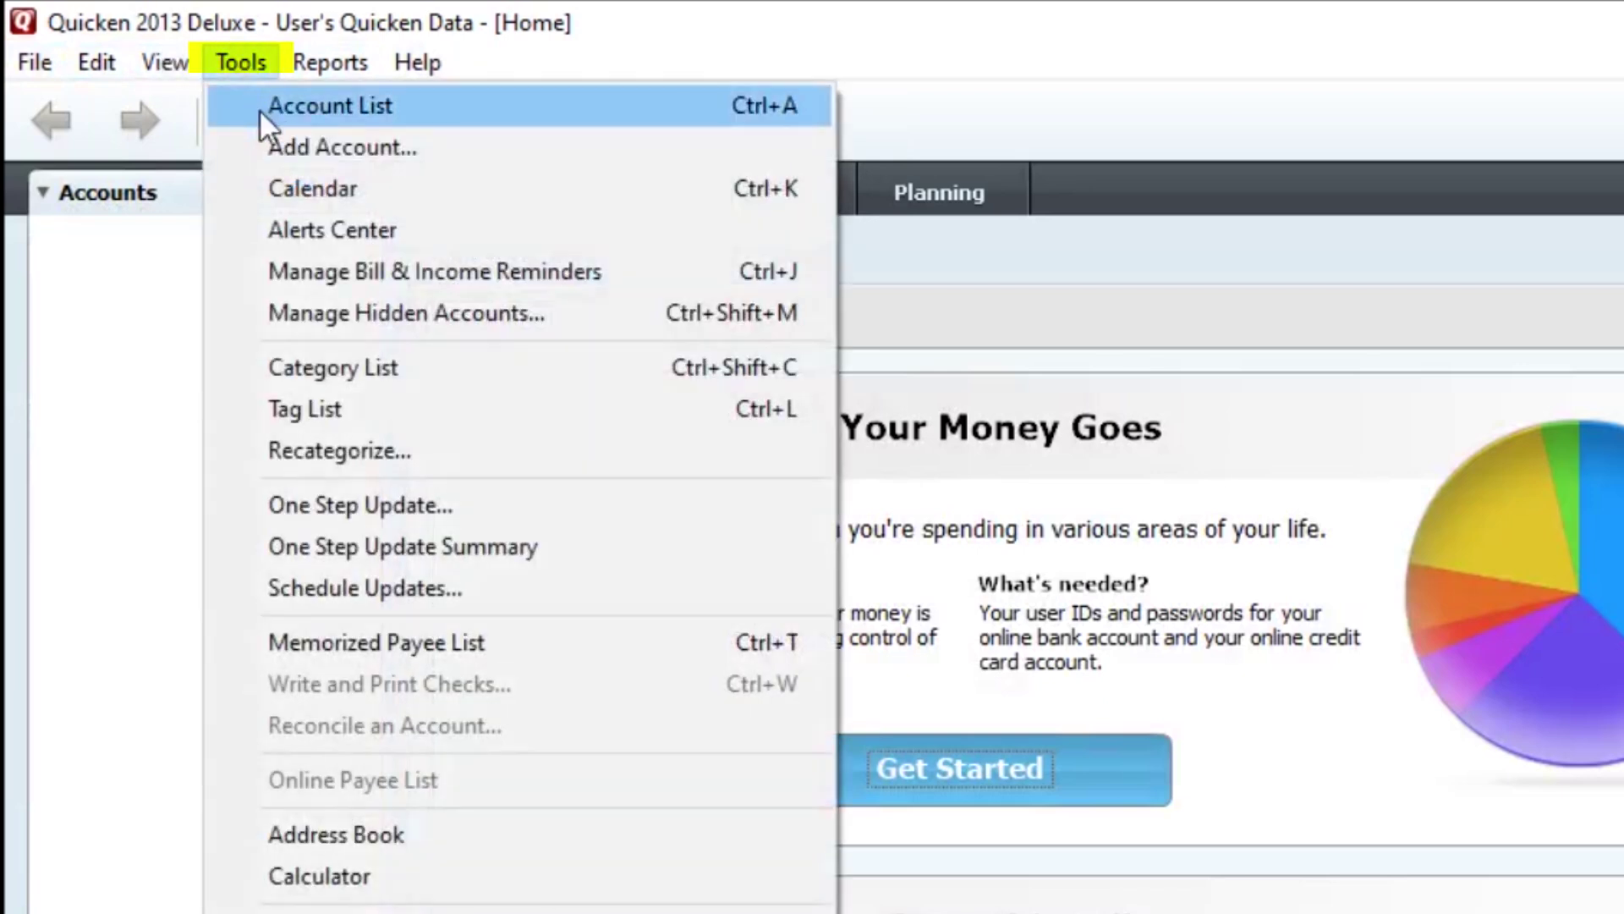
{"action": "left_click", "coordinate": [297, 149]}
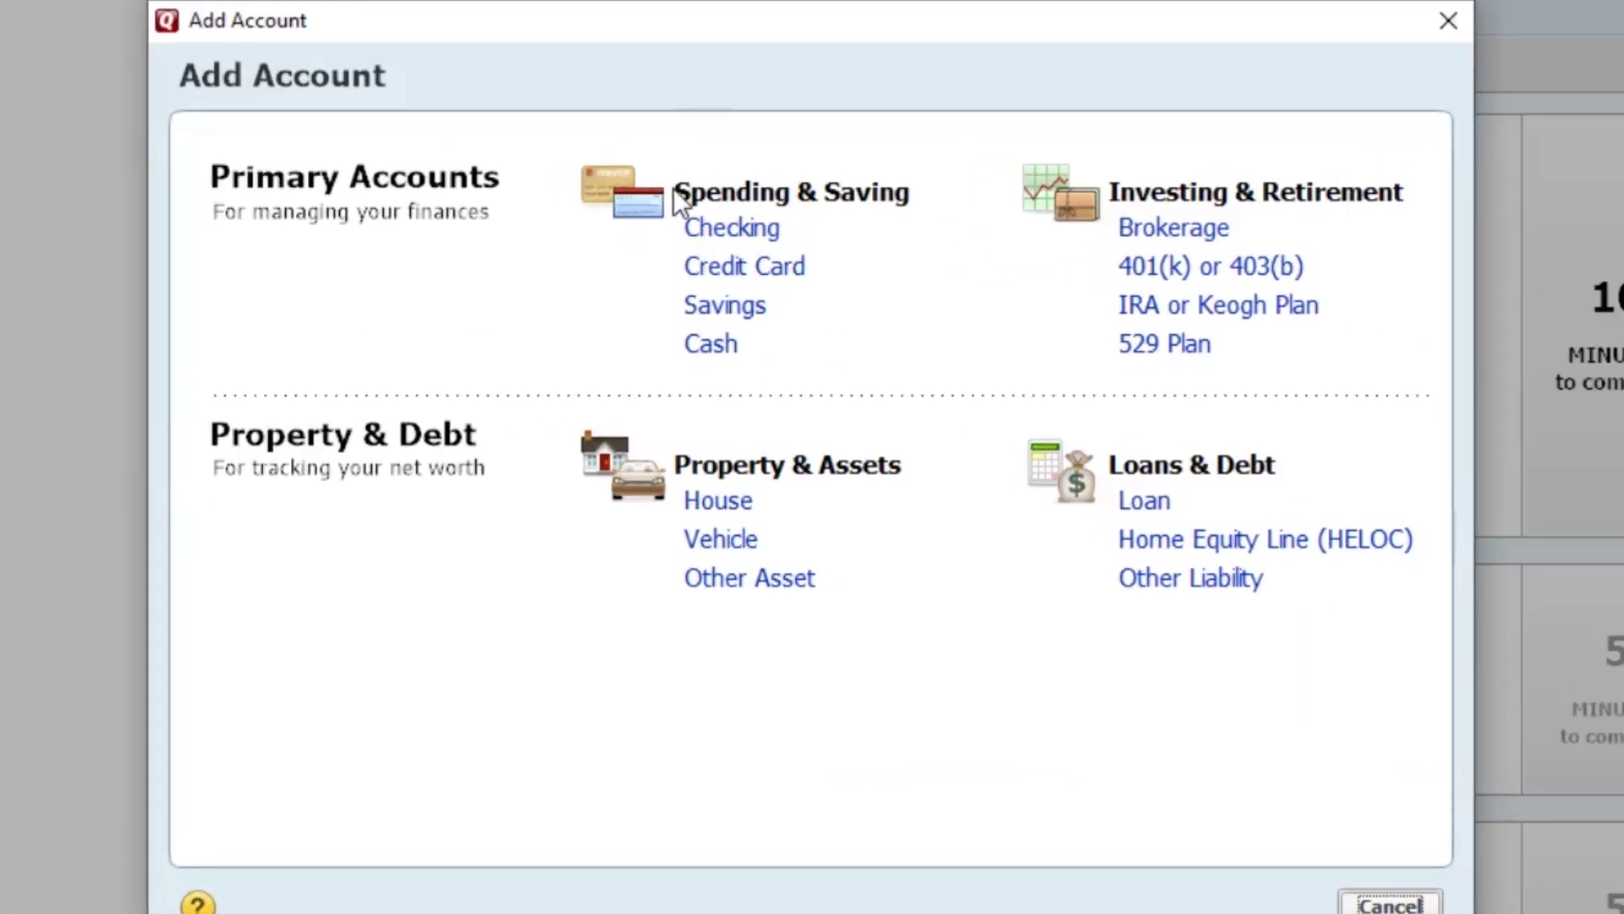
Choose a Checking account and pick Wells Fargo Bank from the popular banks list.
{"action": "left_click", "coordinate": [701, 237]}
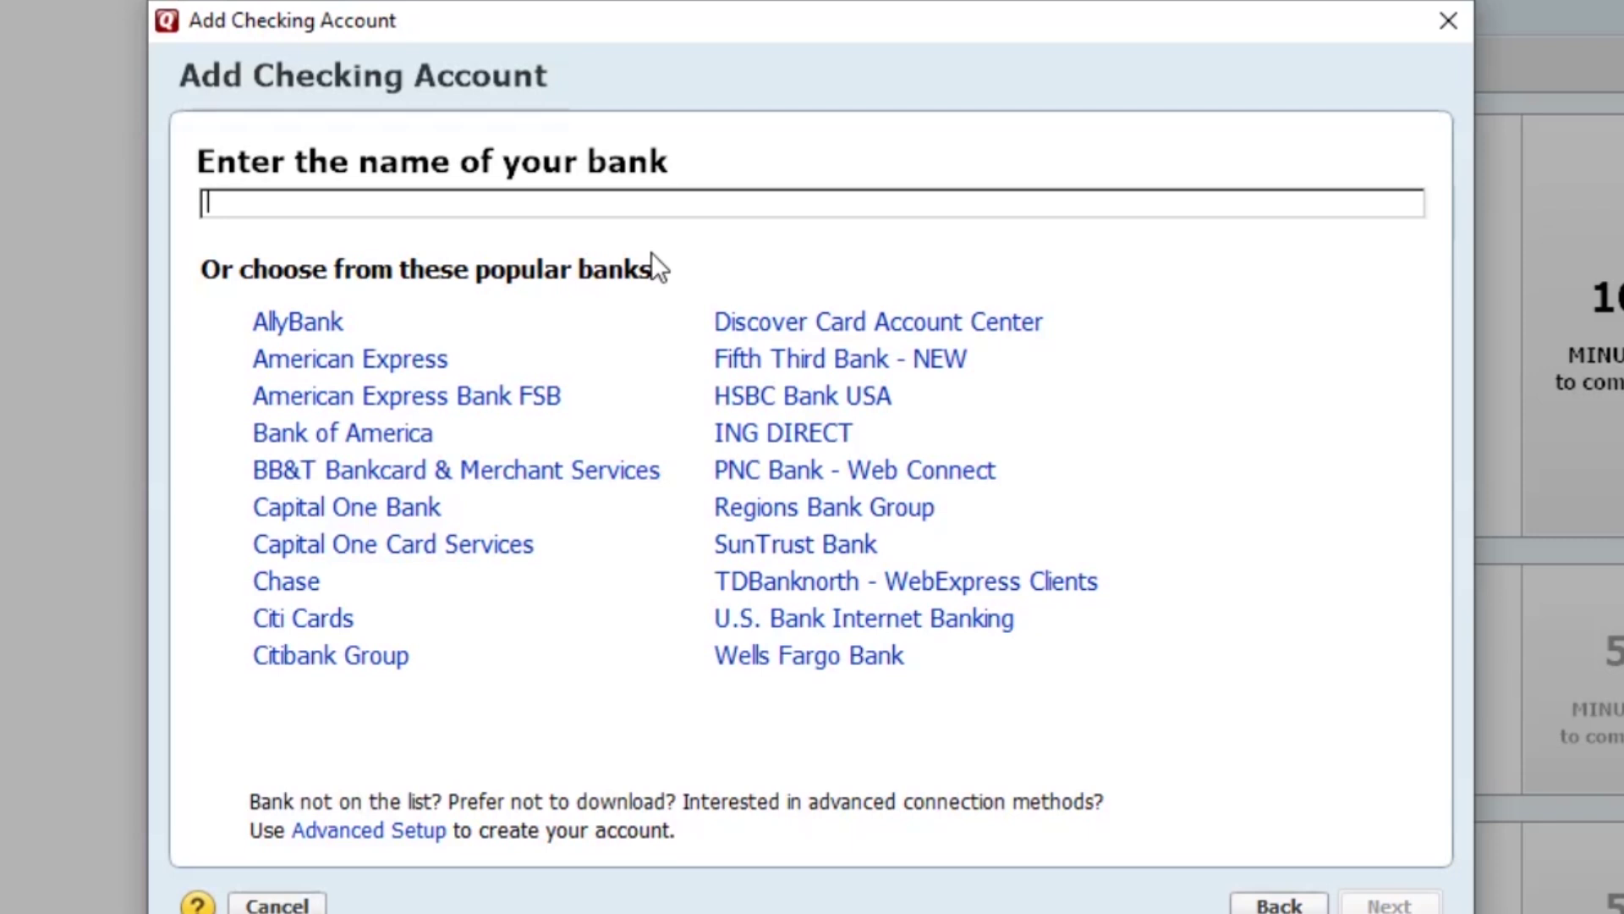
{"action": "left_click", "coordinate": [795, 663]}
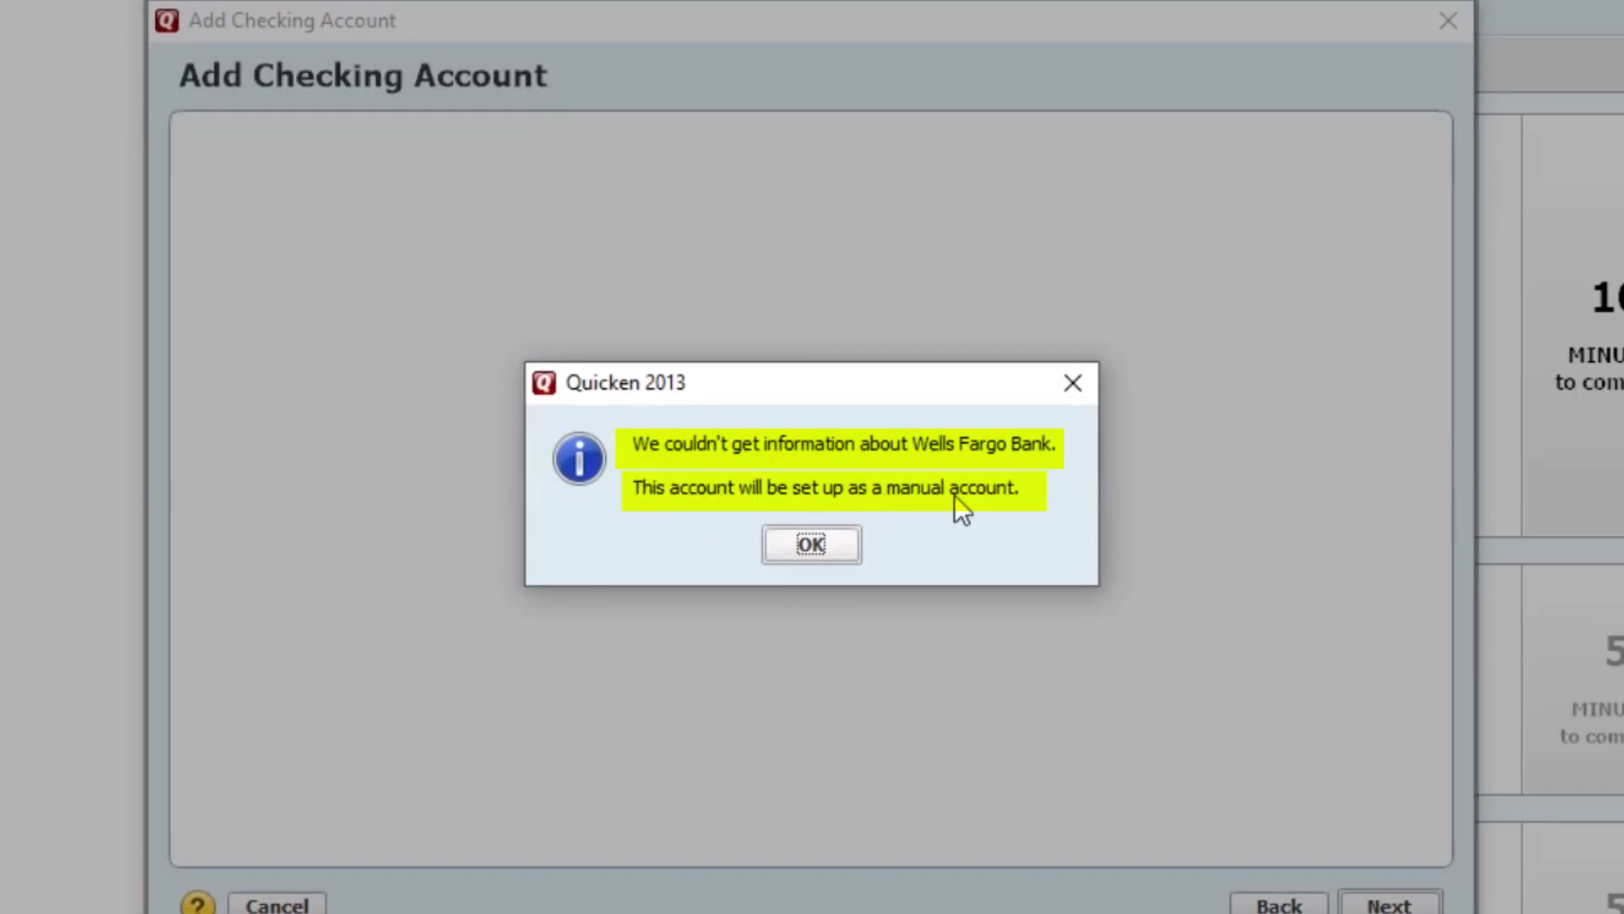
Accept manual setup and name the account 'Wells Fargo Checking'.
{"action": "left_click", "coordinate": [810, 546]}
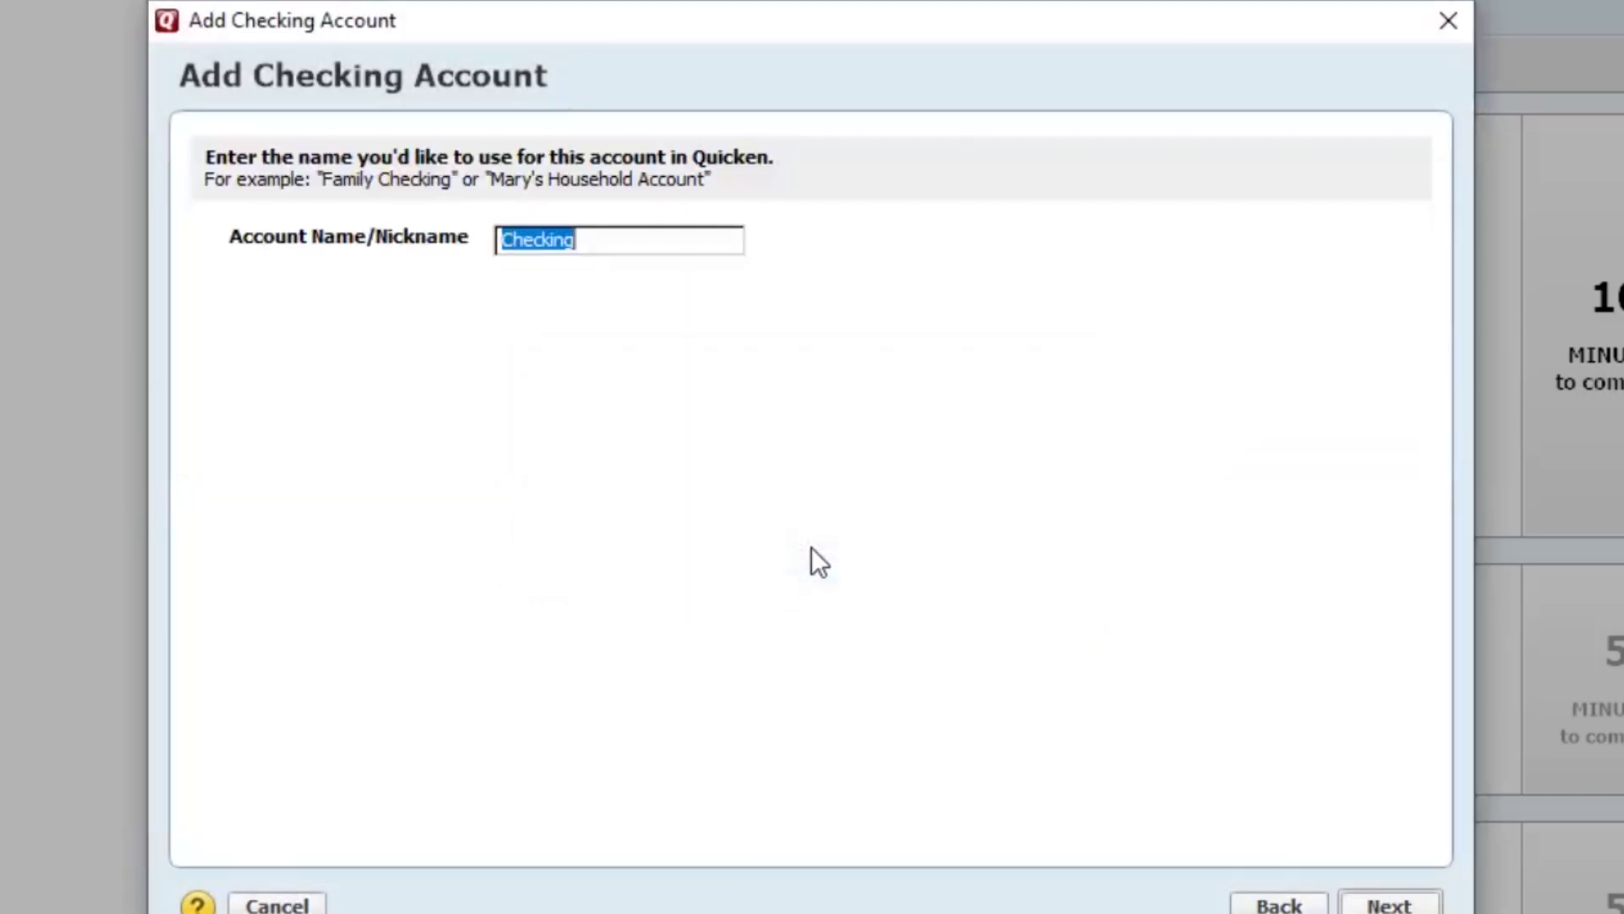
{"action": "type", "text": "Wells F"}
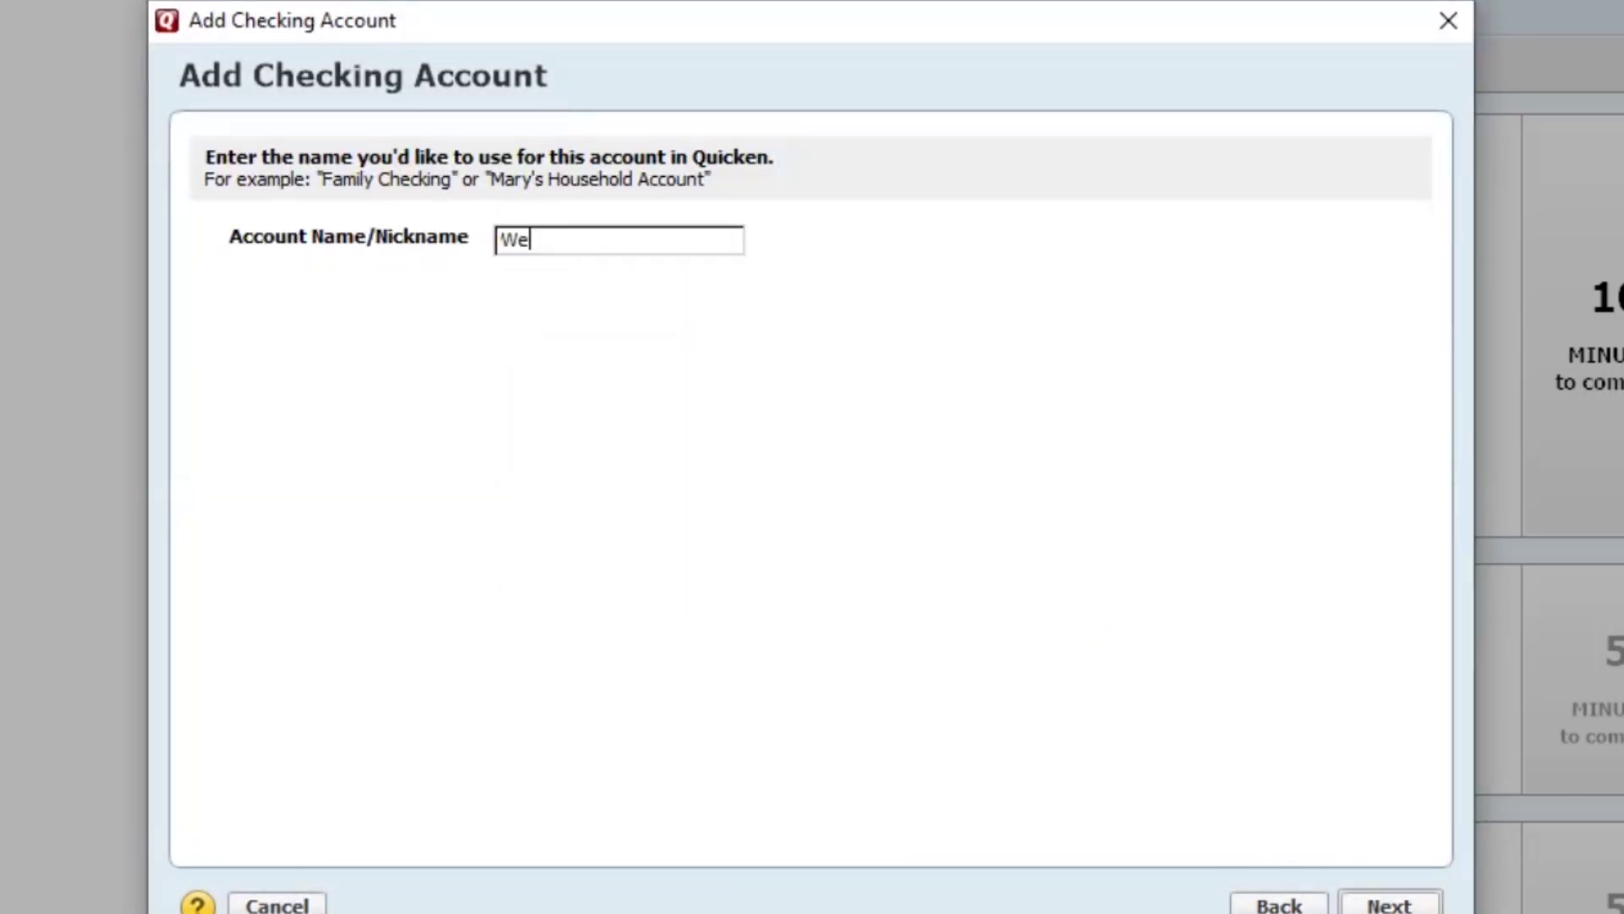
{"action": "type", "text": "argo Checking"}
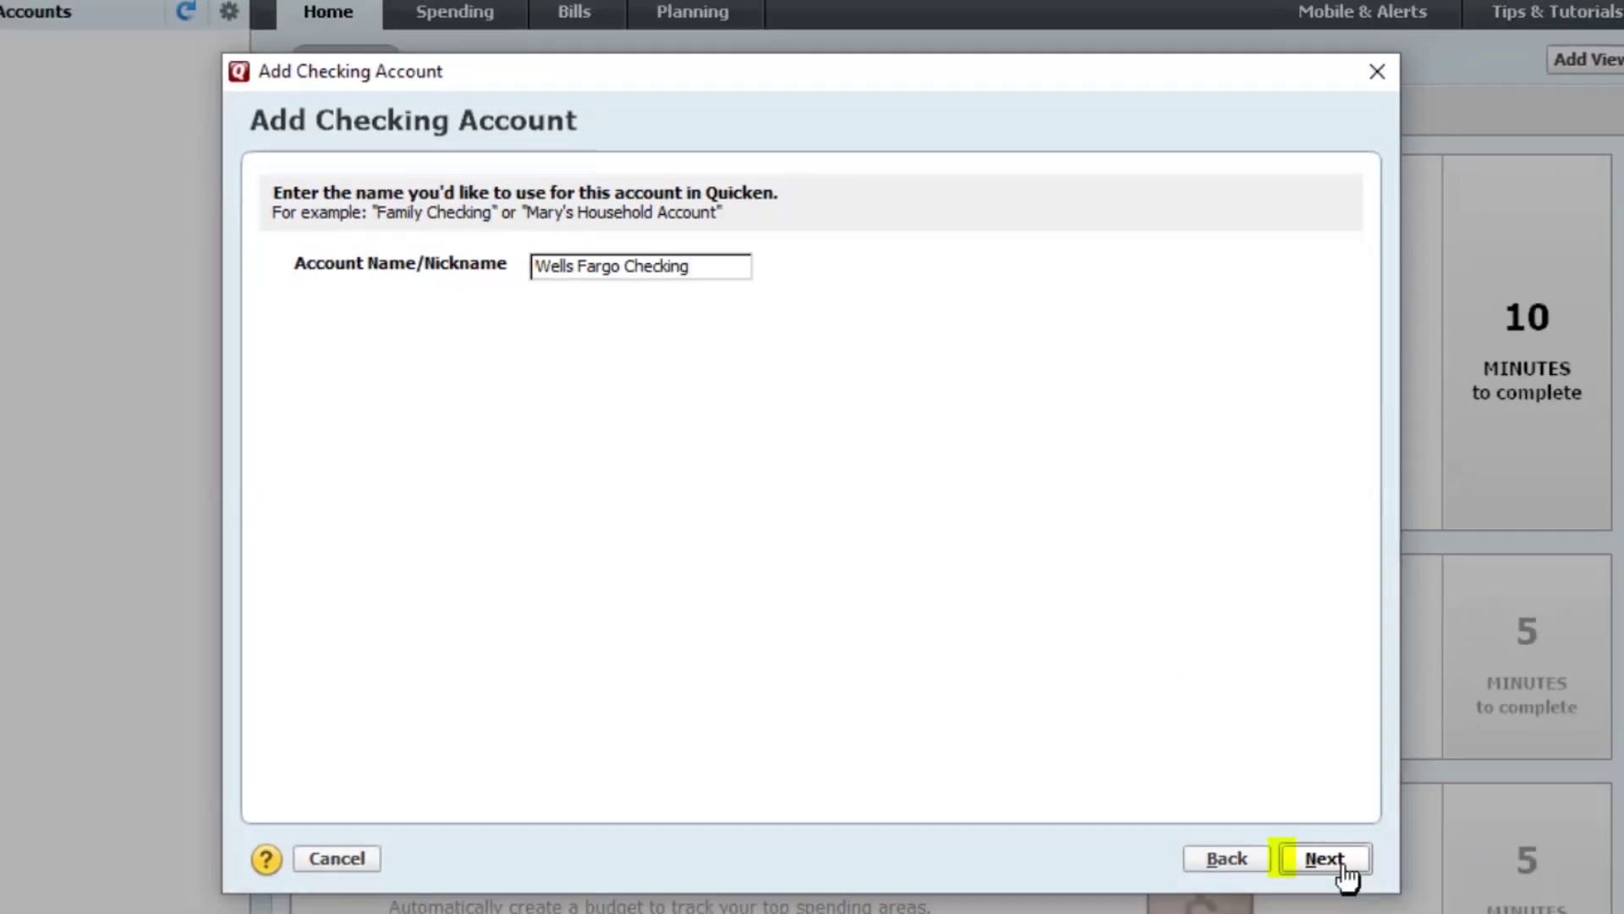
{"action": "left_click", "coordinate": [1325, 859]}
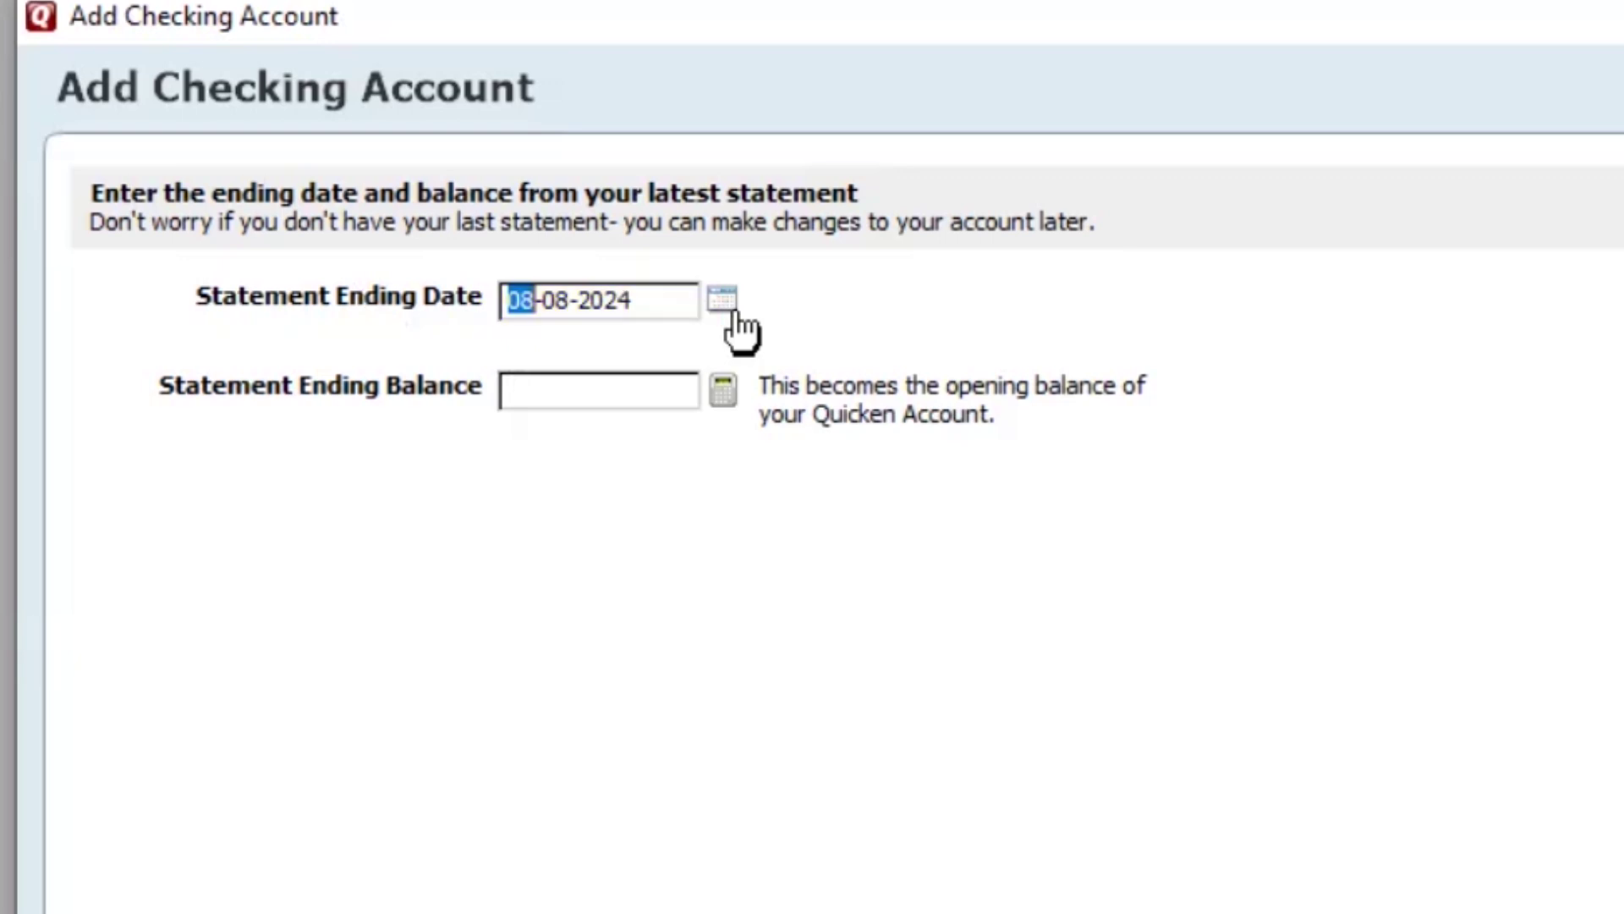
Enter a 1000 statement ending balance dated 31 July 2024 and finish the account.
{"action": "left_click", "coordinate": [537, 392]}
{"action": "type", "text": "1000"}
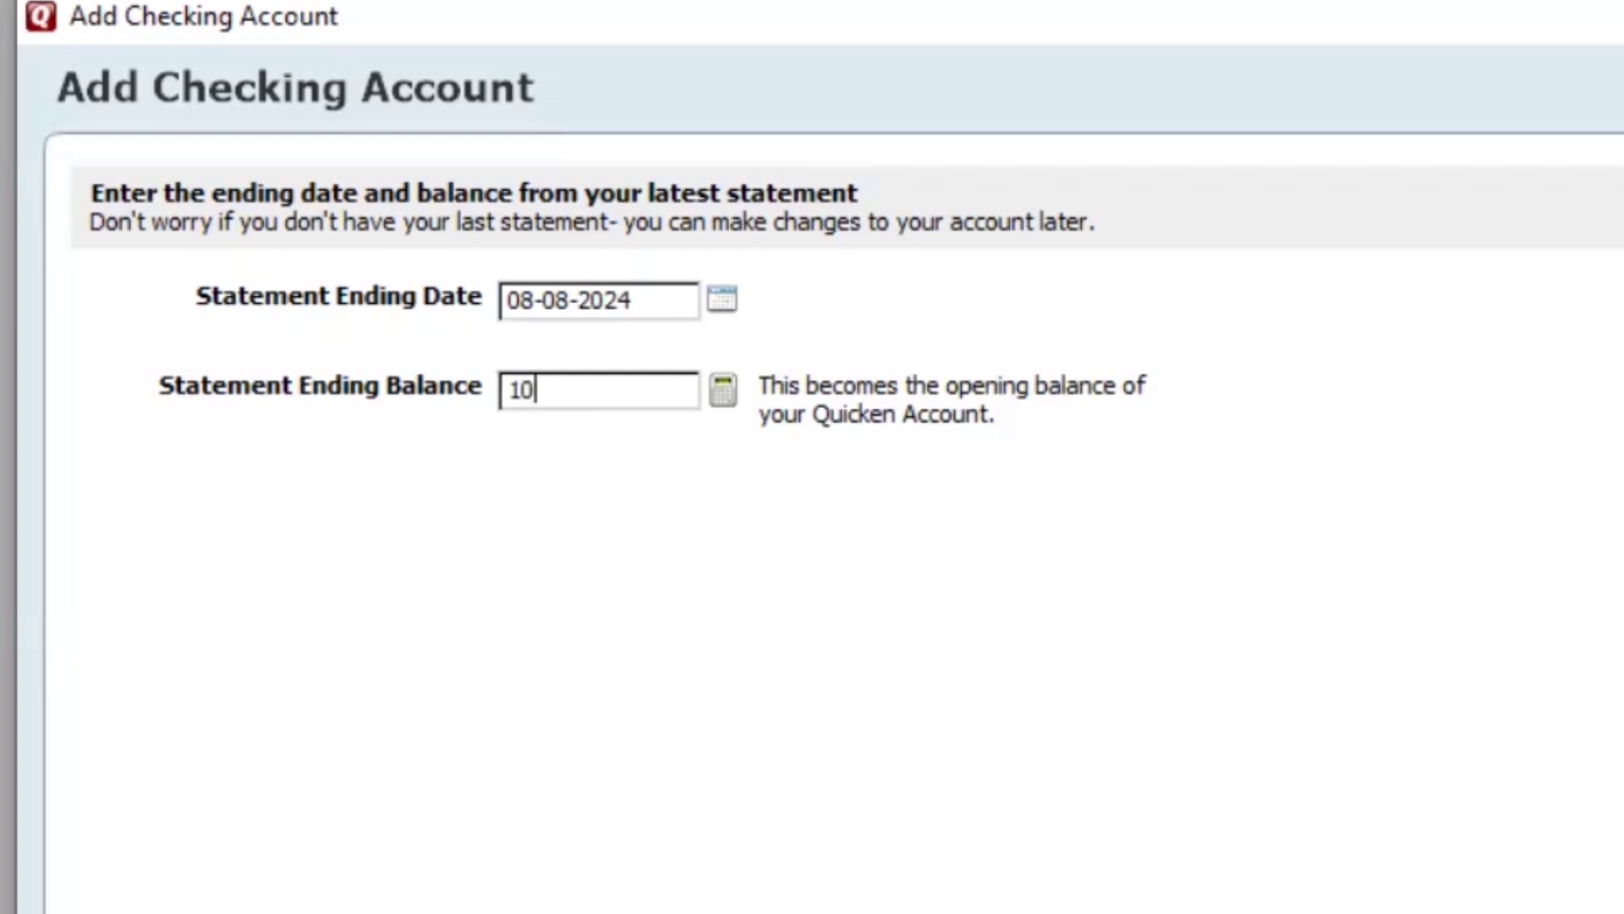
{"action": "left_click", "coordinate": [721, 303]}
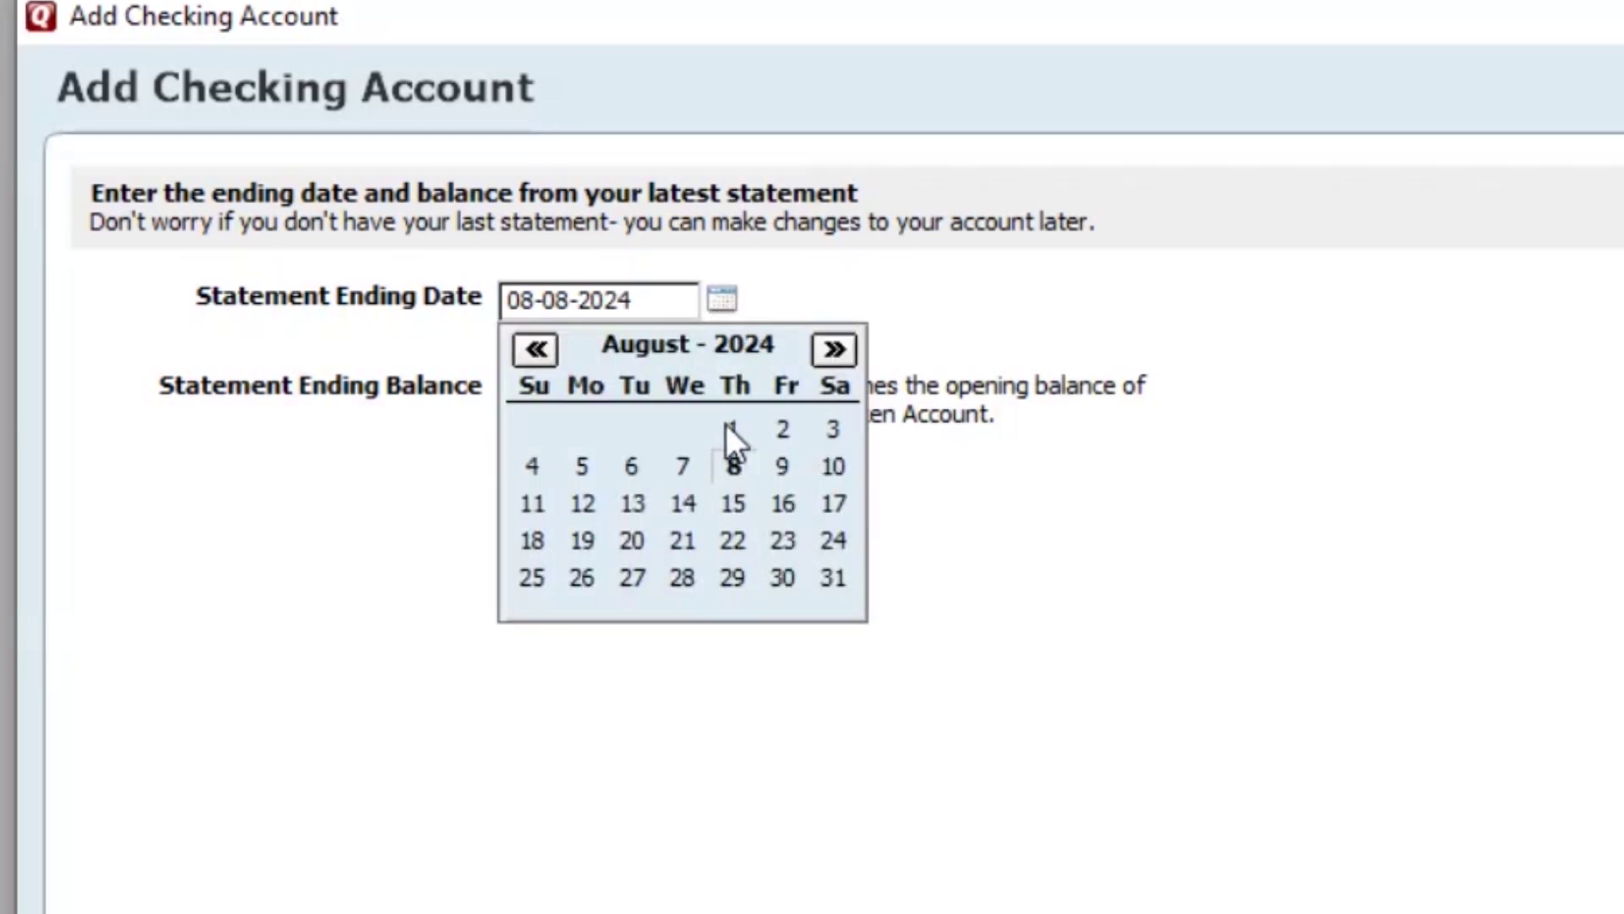
{"action": "left_click", "coordinate": [535, 349]}
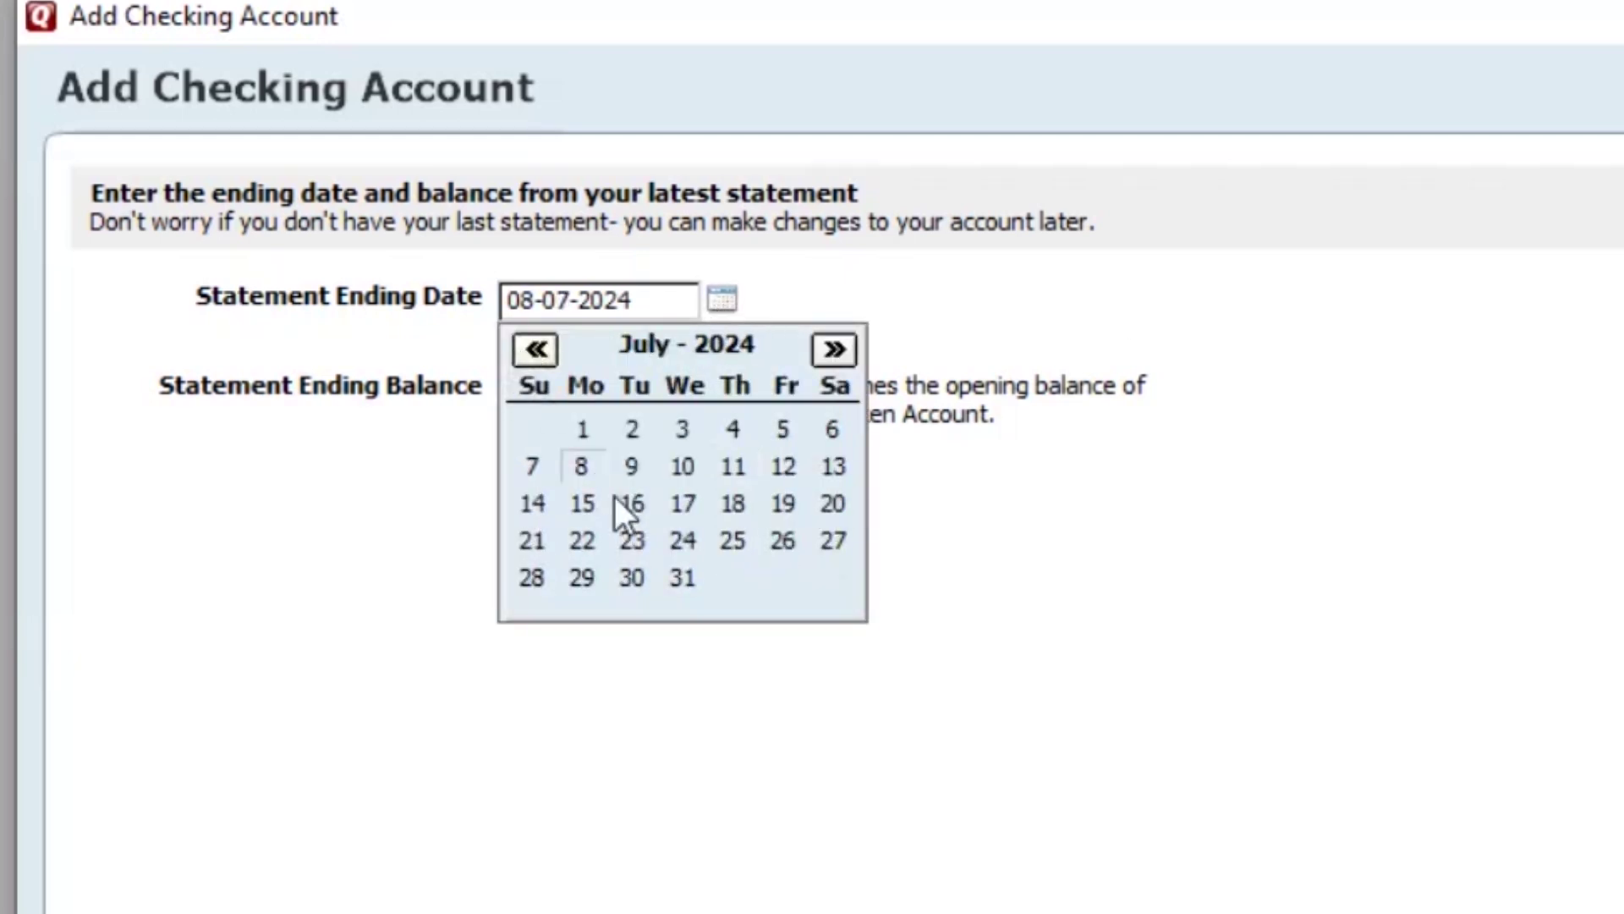
{"action": "left_click", "coordinate": [683, 579]}
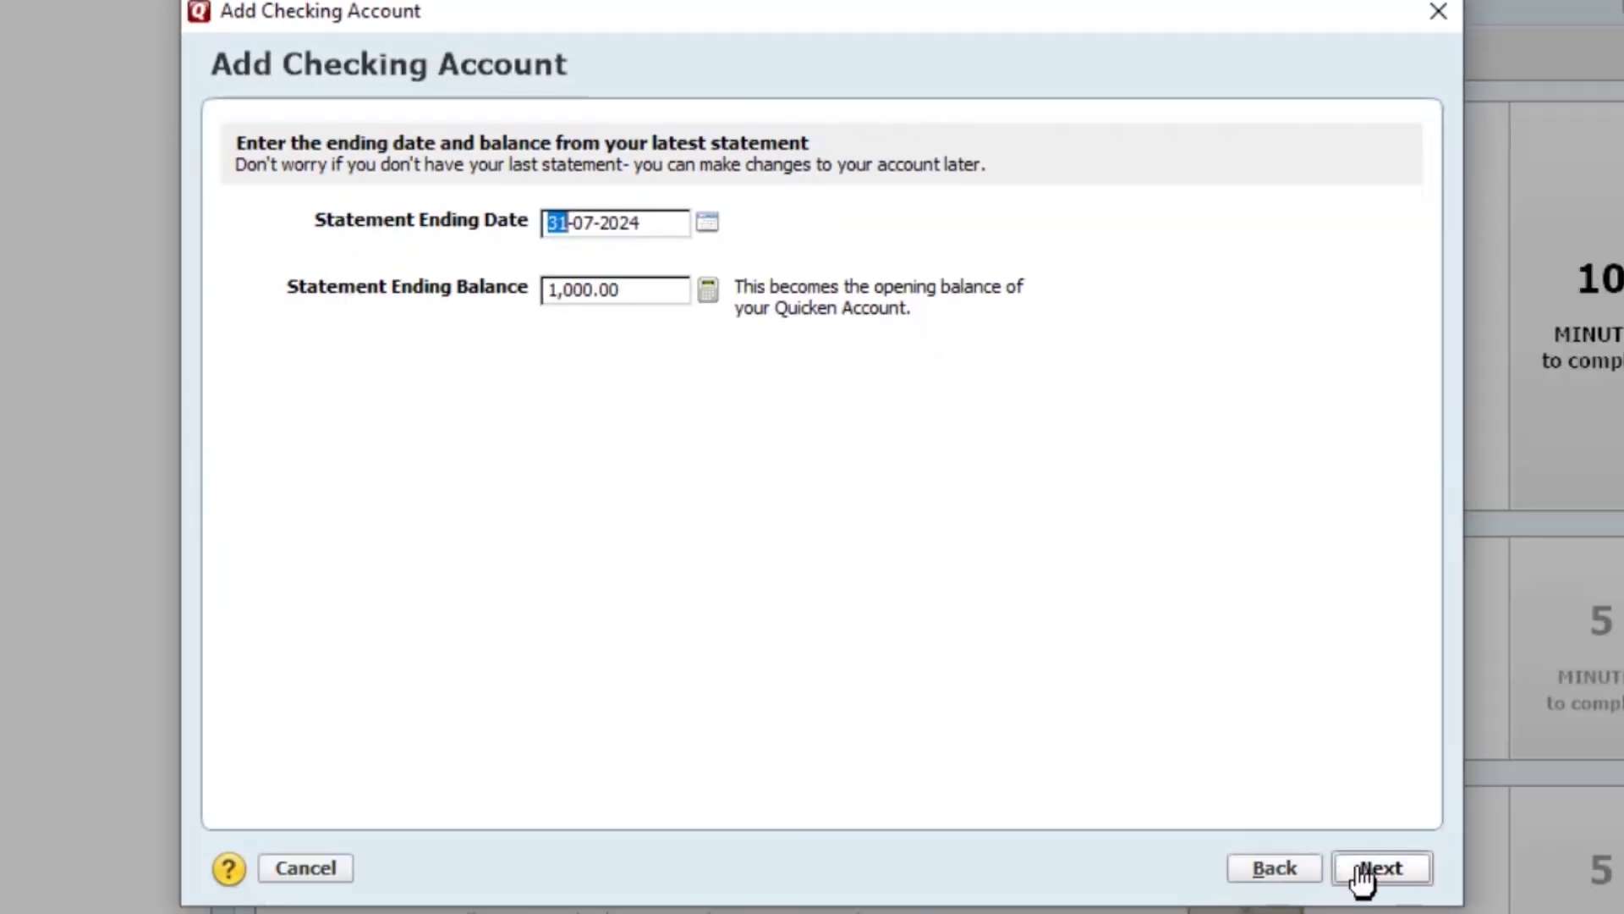
{"action": "left_click", "coordinate": [1360, 871]}
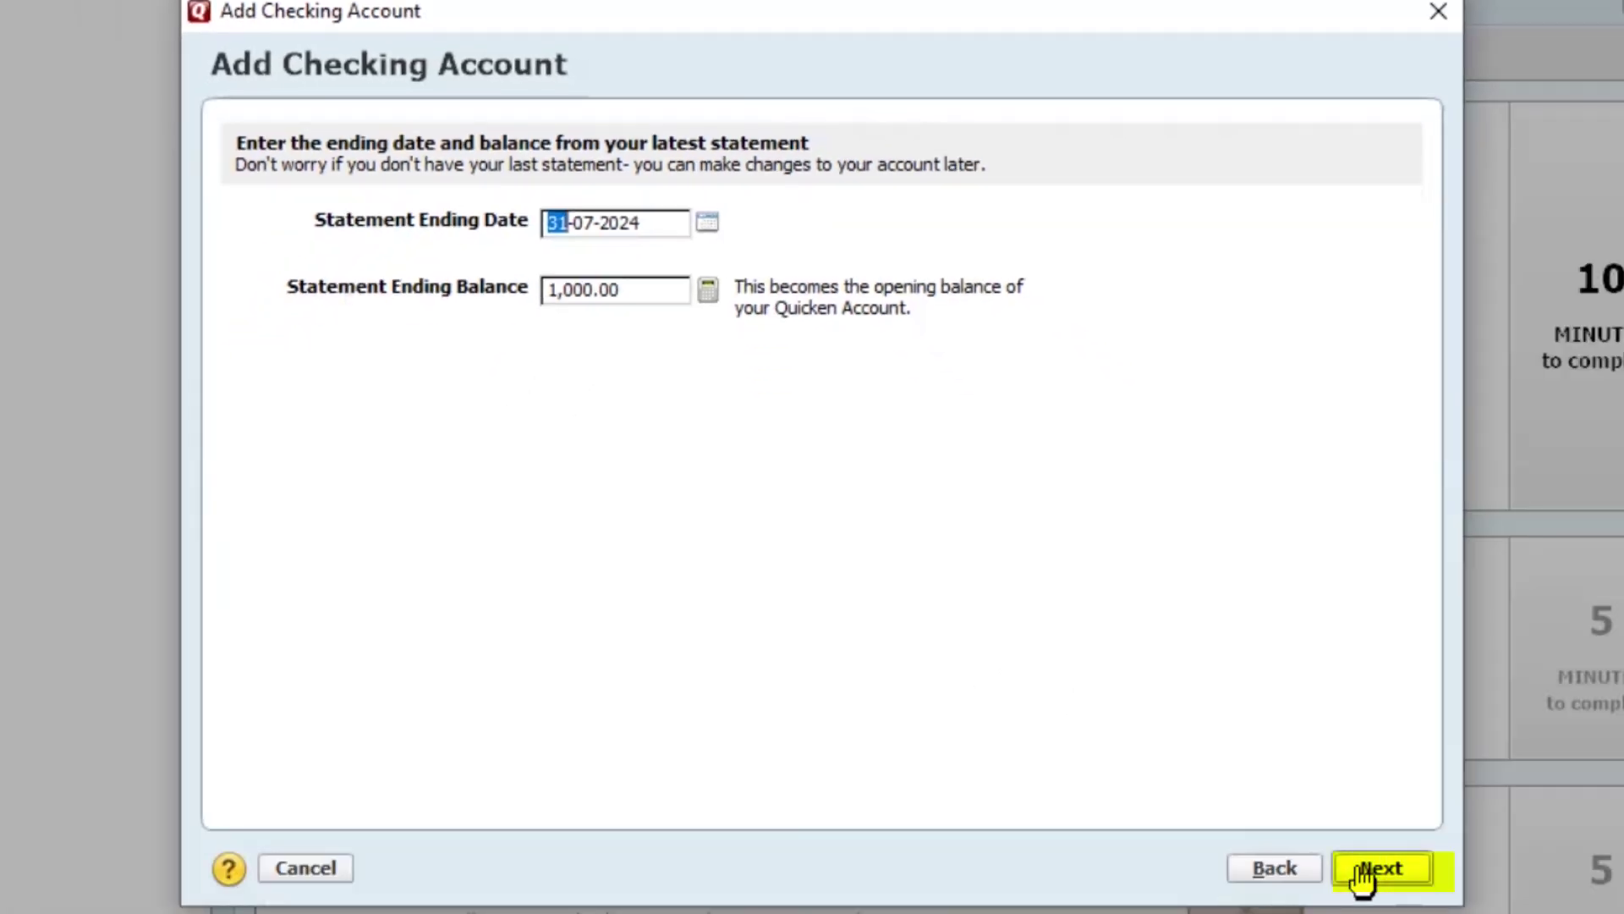
{"action": "left_click", "coordinate": [1366, 870]}
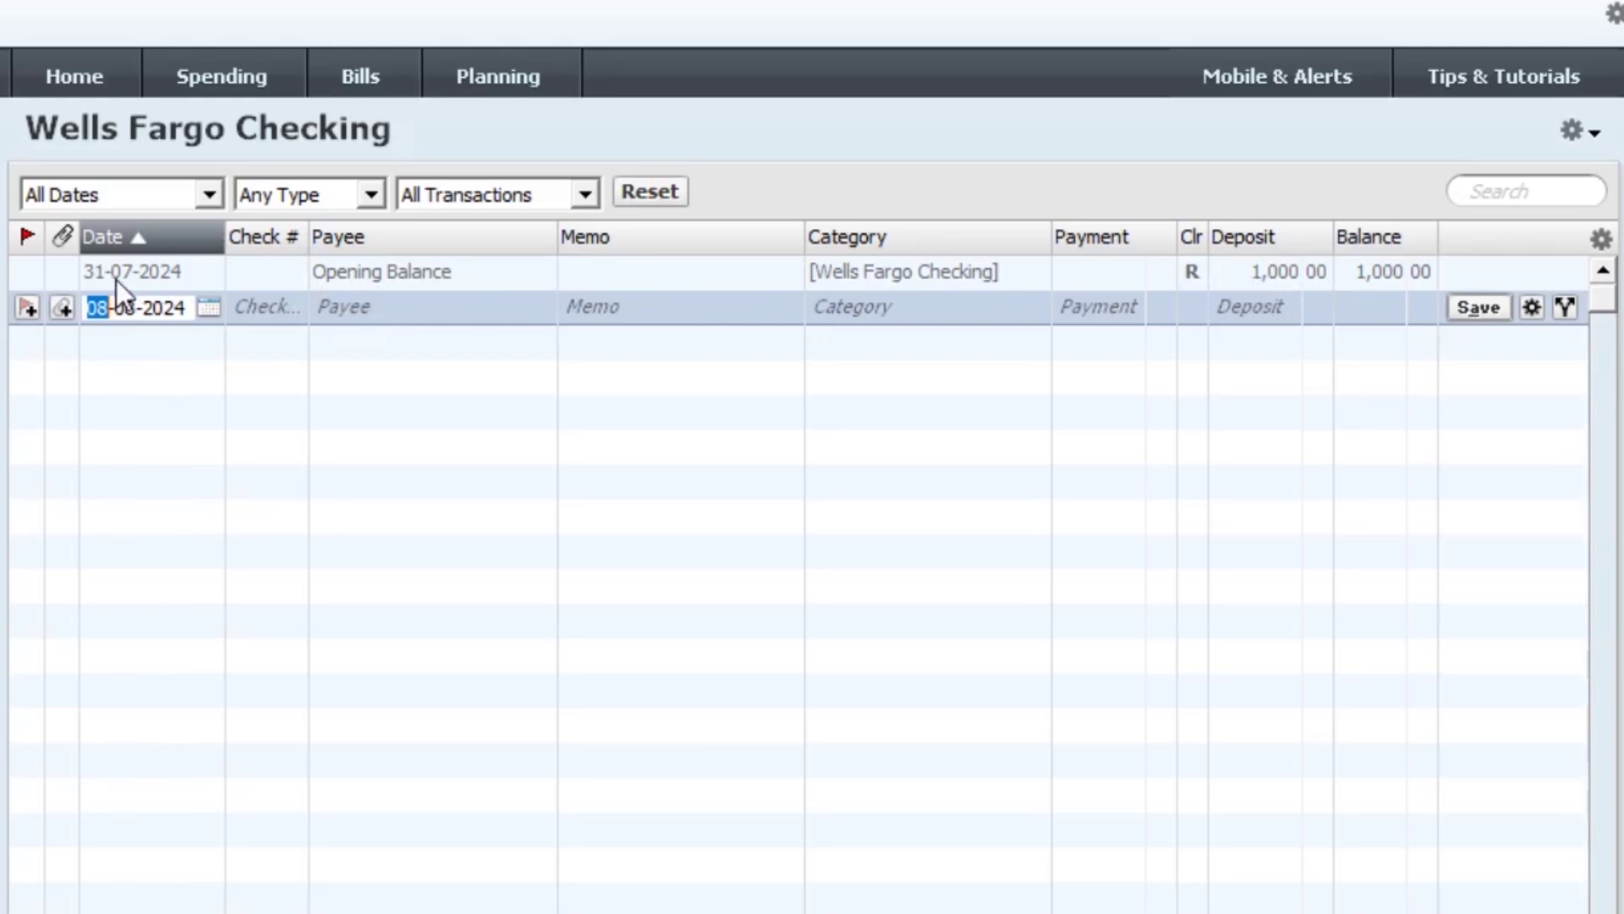
Record a 100.00 payment to Cosco dated 01-08-2024 in the Wells Fargo Checking register.
{"action": "left_click", "coordinate": [98, 310]}
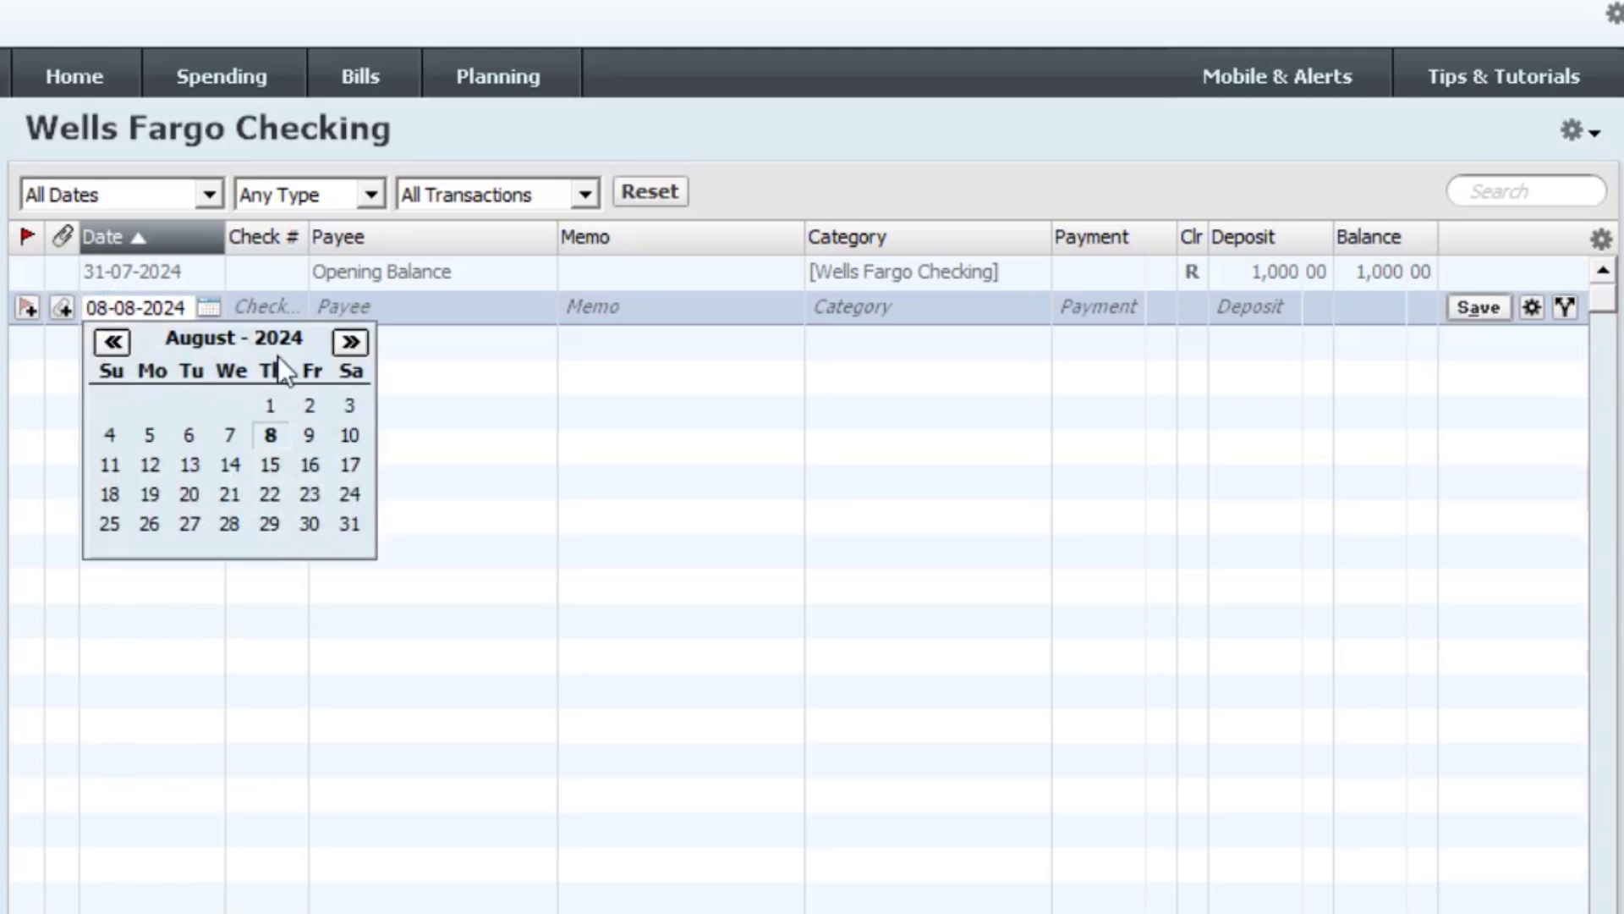
{"action": "left_click", "coordinate": [267, 405]}
{"action": "left_click", "coordinate": [362, 306]}
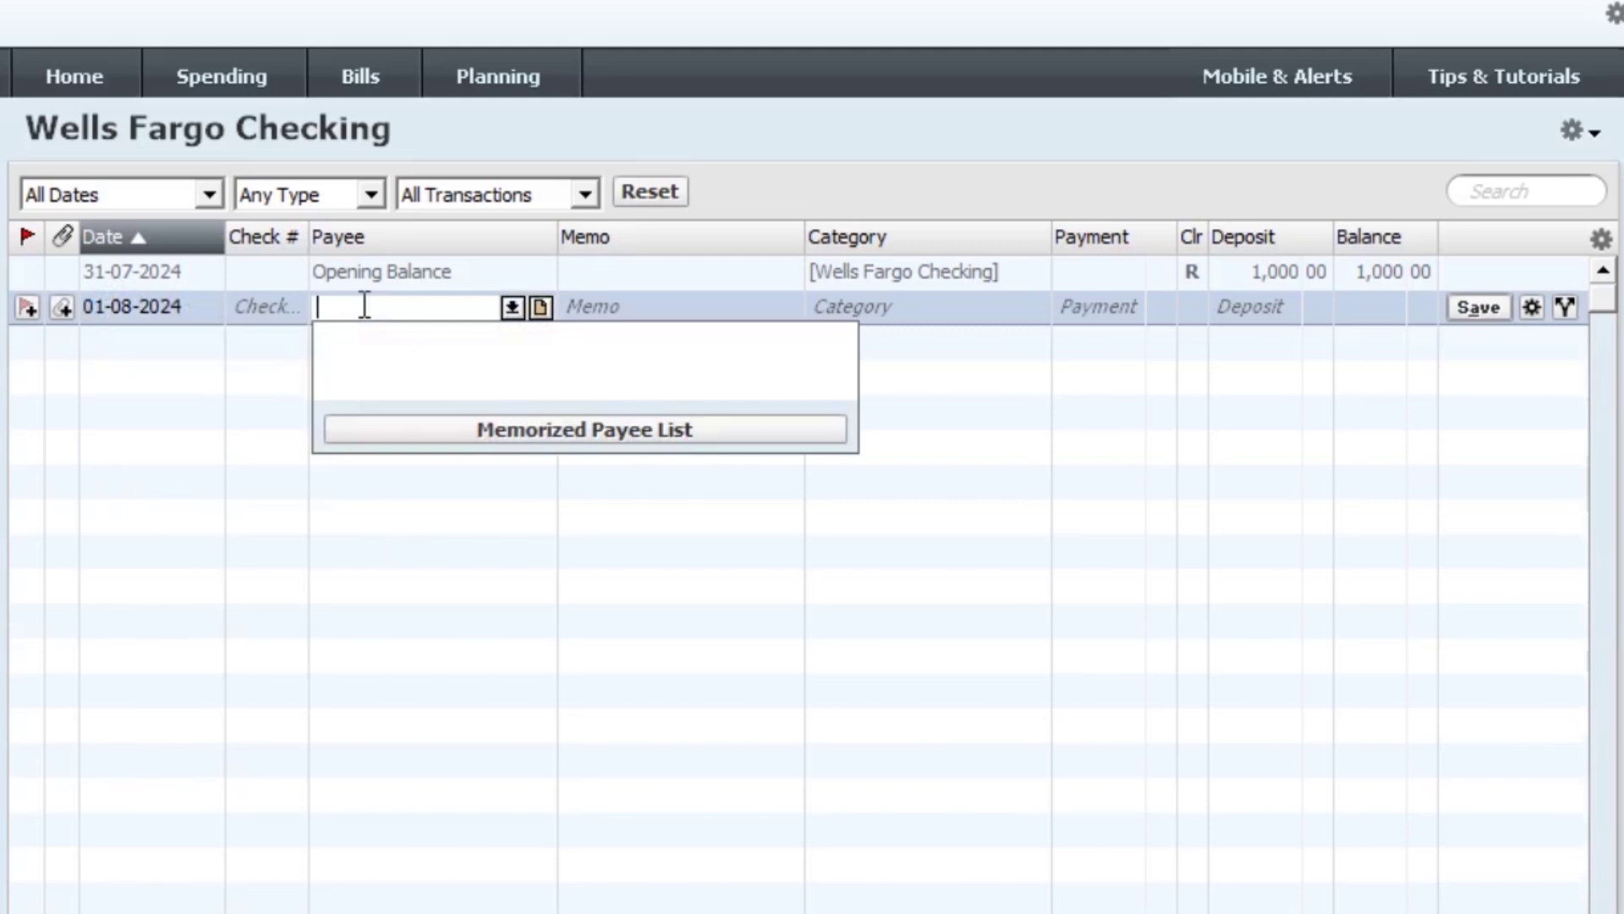
{"action": "type", "text": "Cosco"}
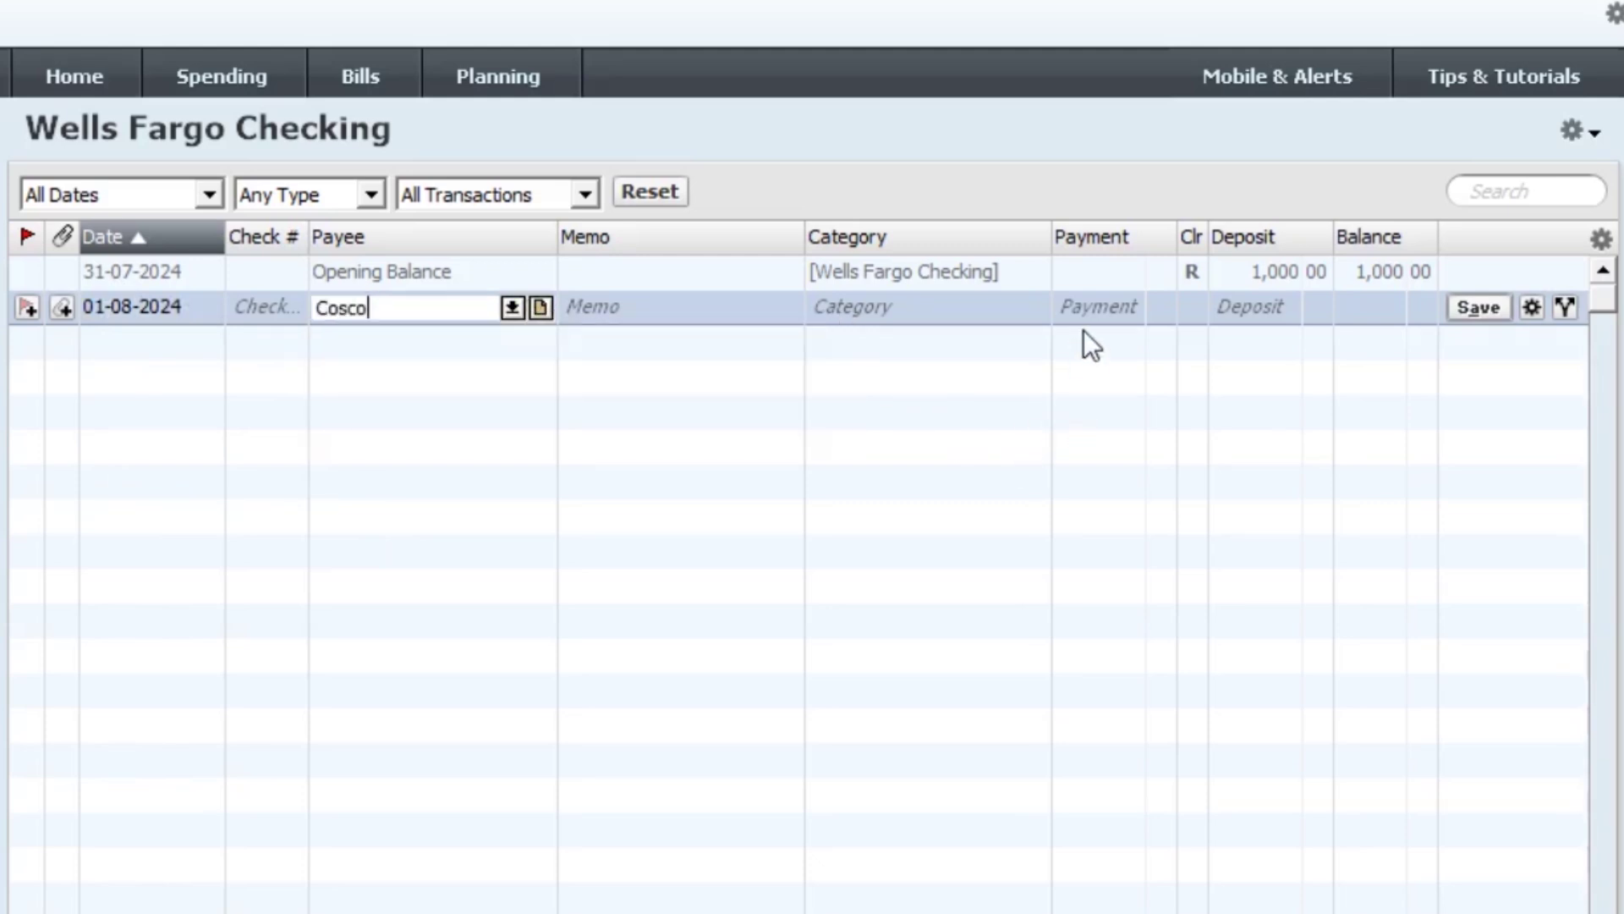
{"action": "left_click", "coordinate": [1099, 309]}
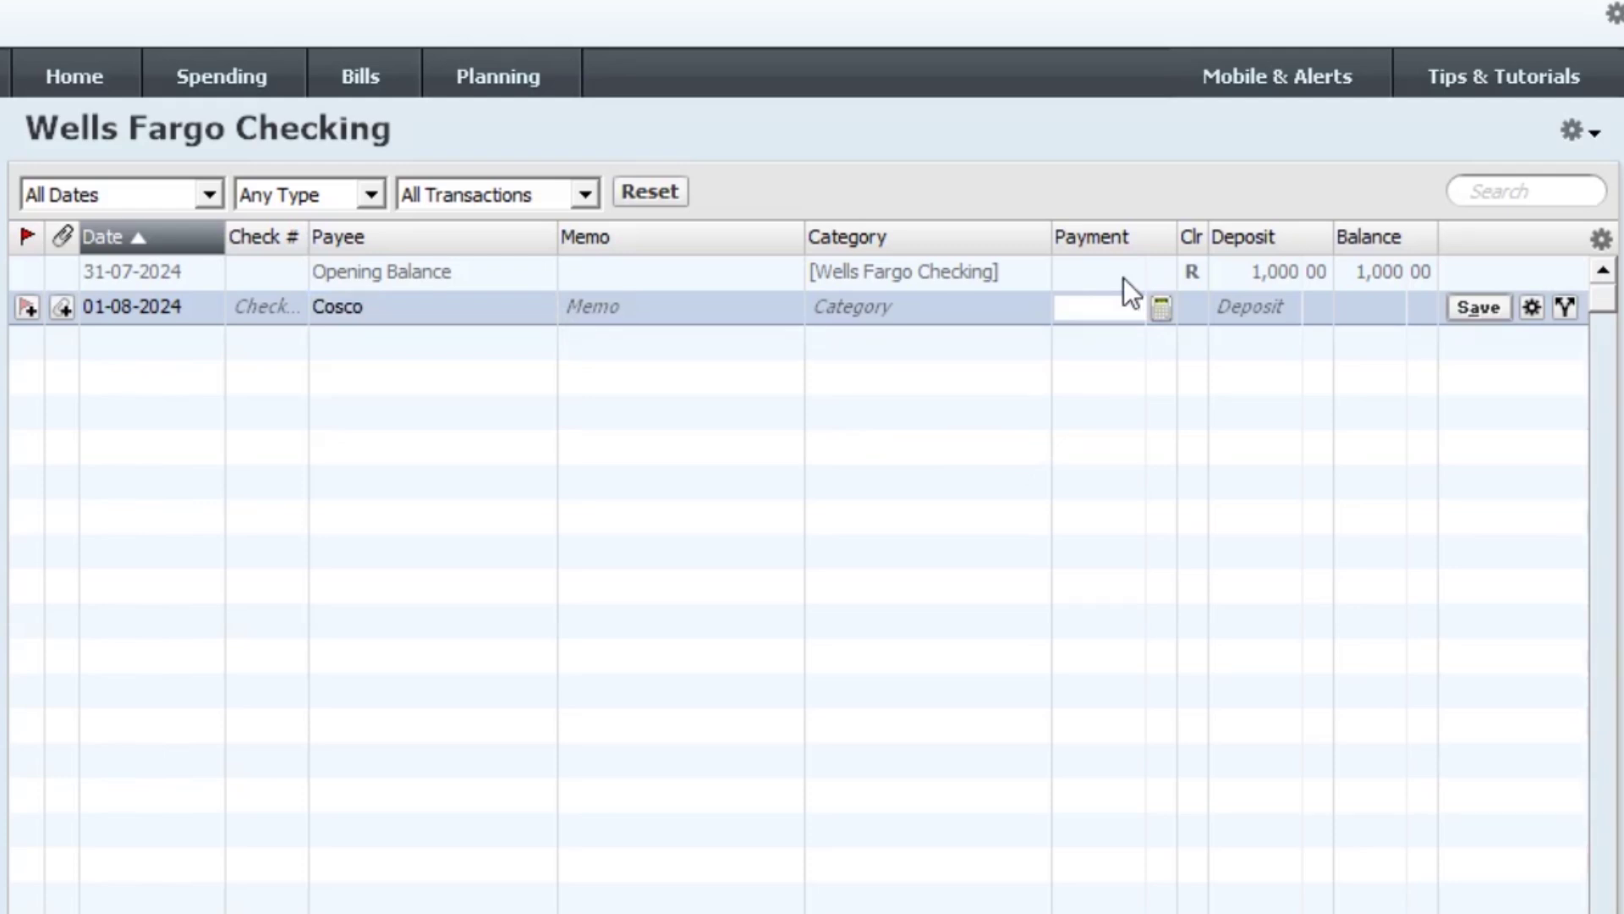
{"action": "type", "text": "100"}
{"action": "left_click", "coordinate": [1479, 309]}
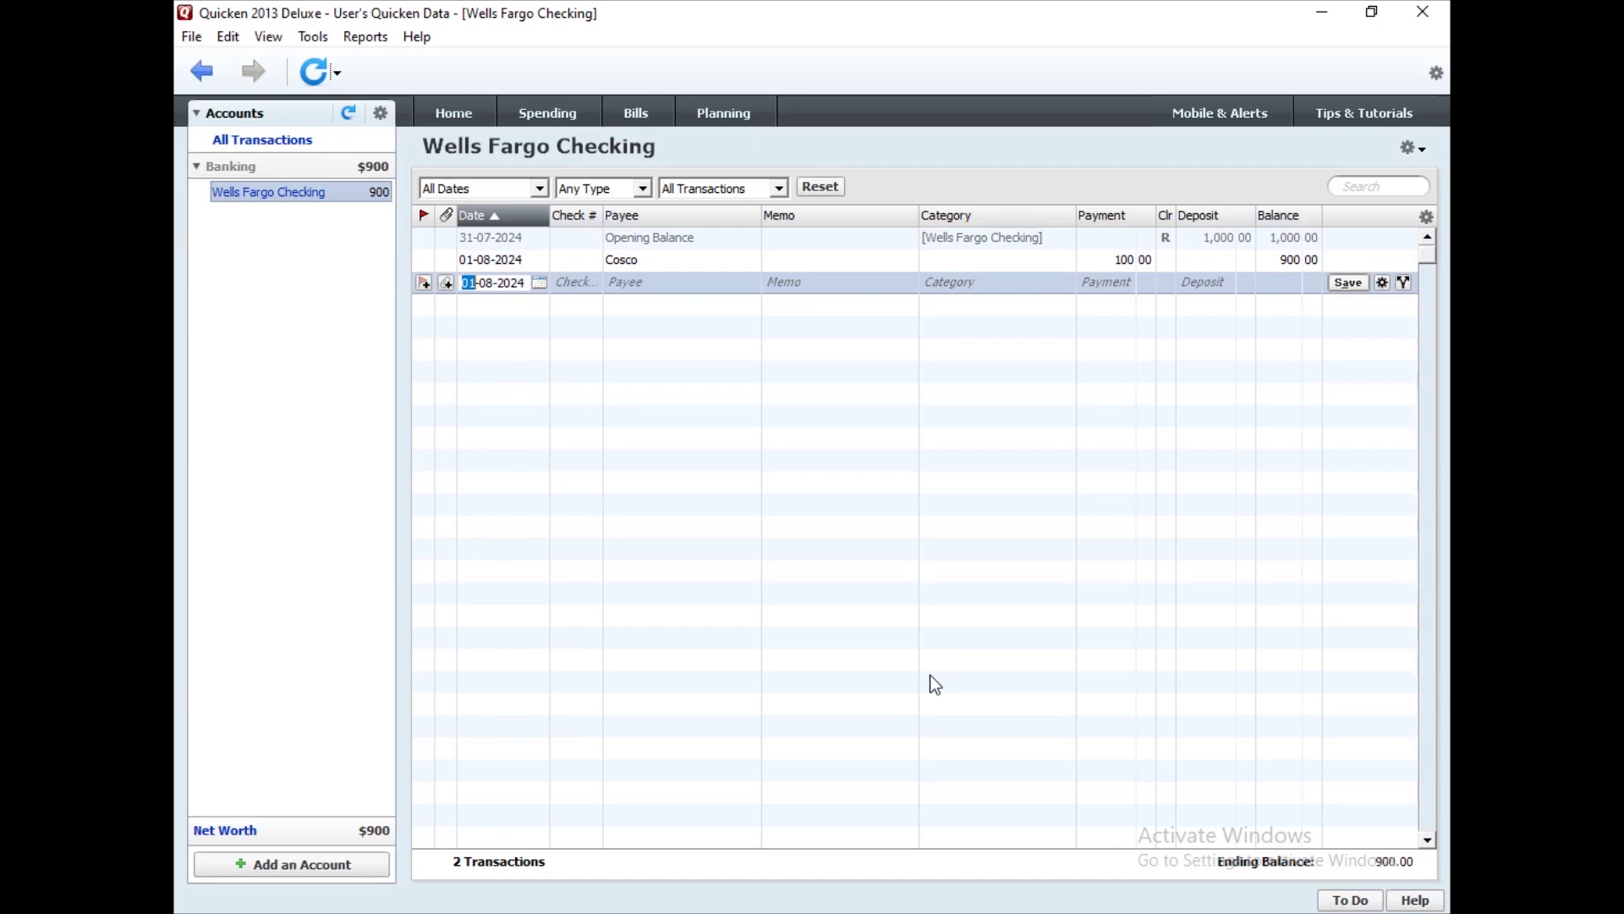
{"action": "left_click", "coordinate": [372, 42]}
{"action": "mouse_move", "coordinate": [378, 64]}
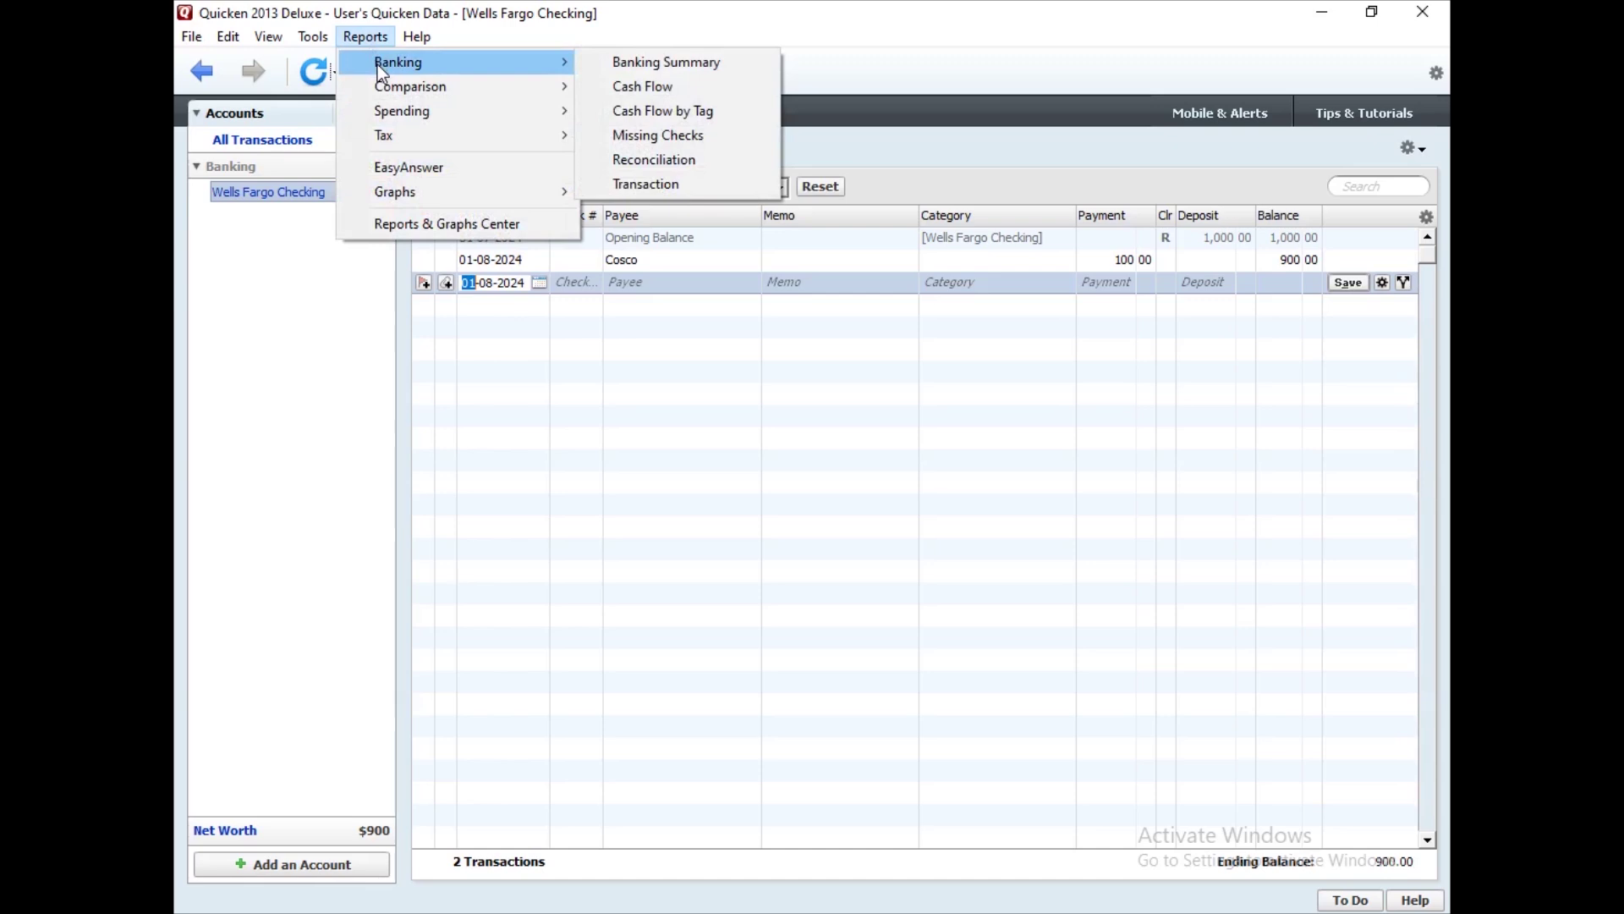
{"action": "left_click", "coordinate": [286, 353]}
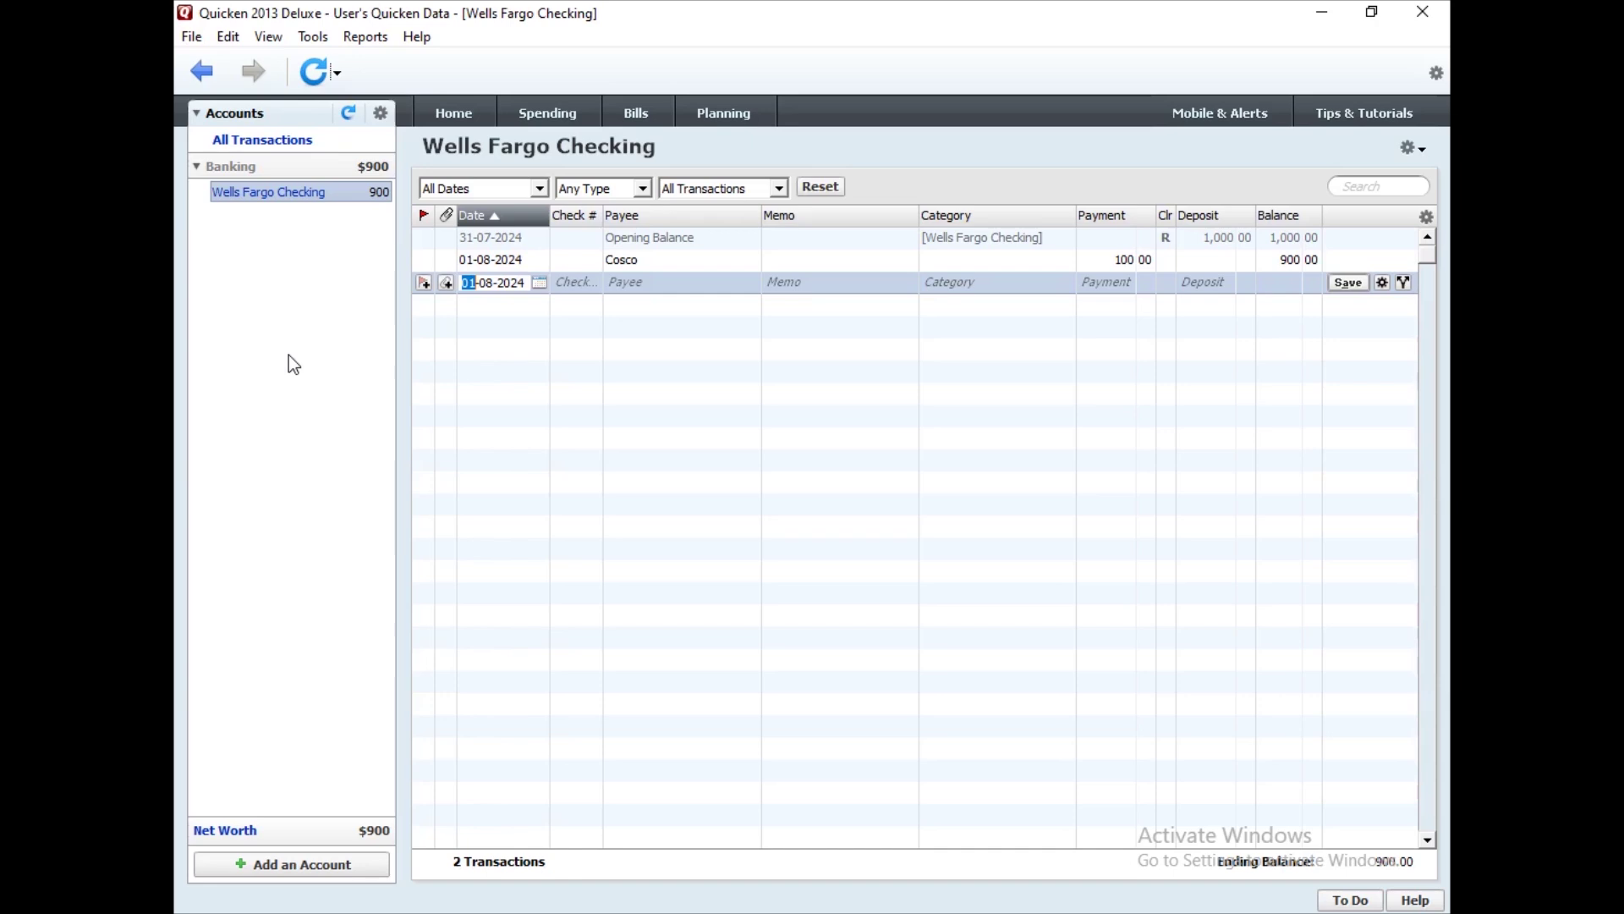
Minimize Quicken and box-select the website, phone and e-mail shown on the desktop wallpaper.
{"action": "left_click", "coordinate": [1322, 12]}
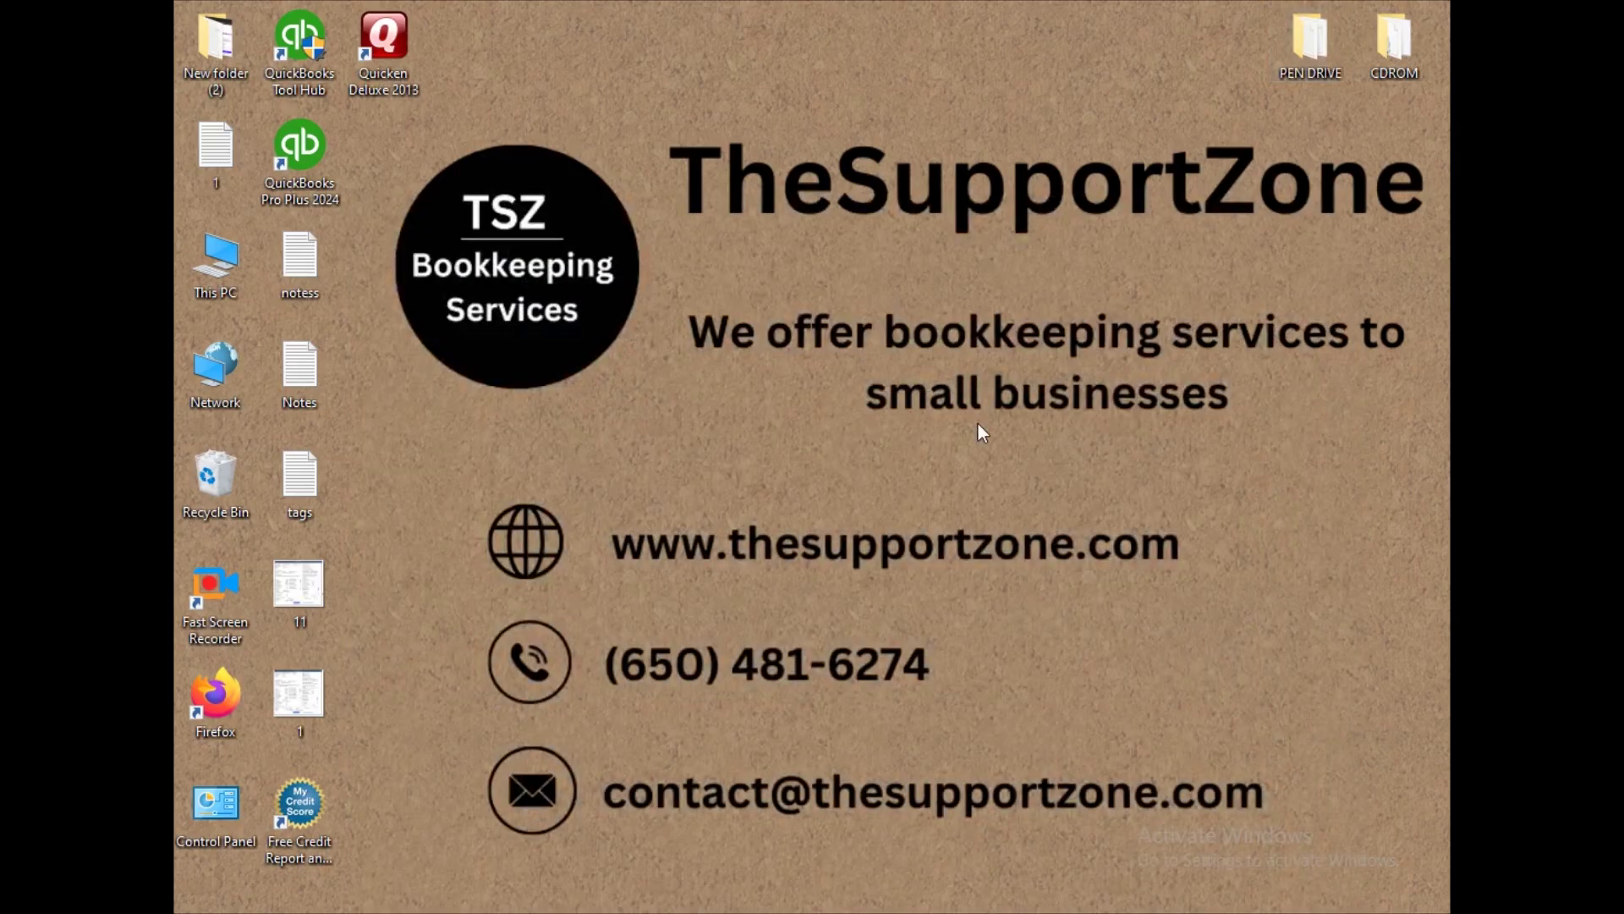
{"action": "left_click_drag", "start_coordinate": [616, 577], "coordinate": [1179, 494]}
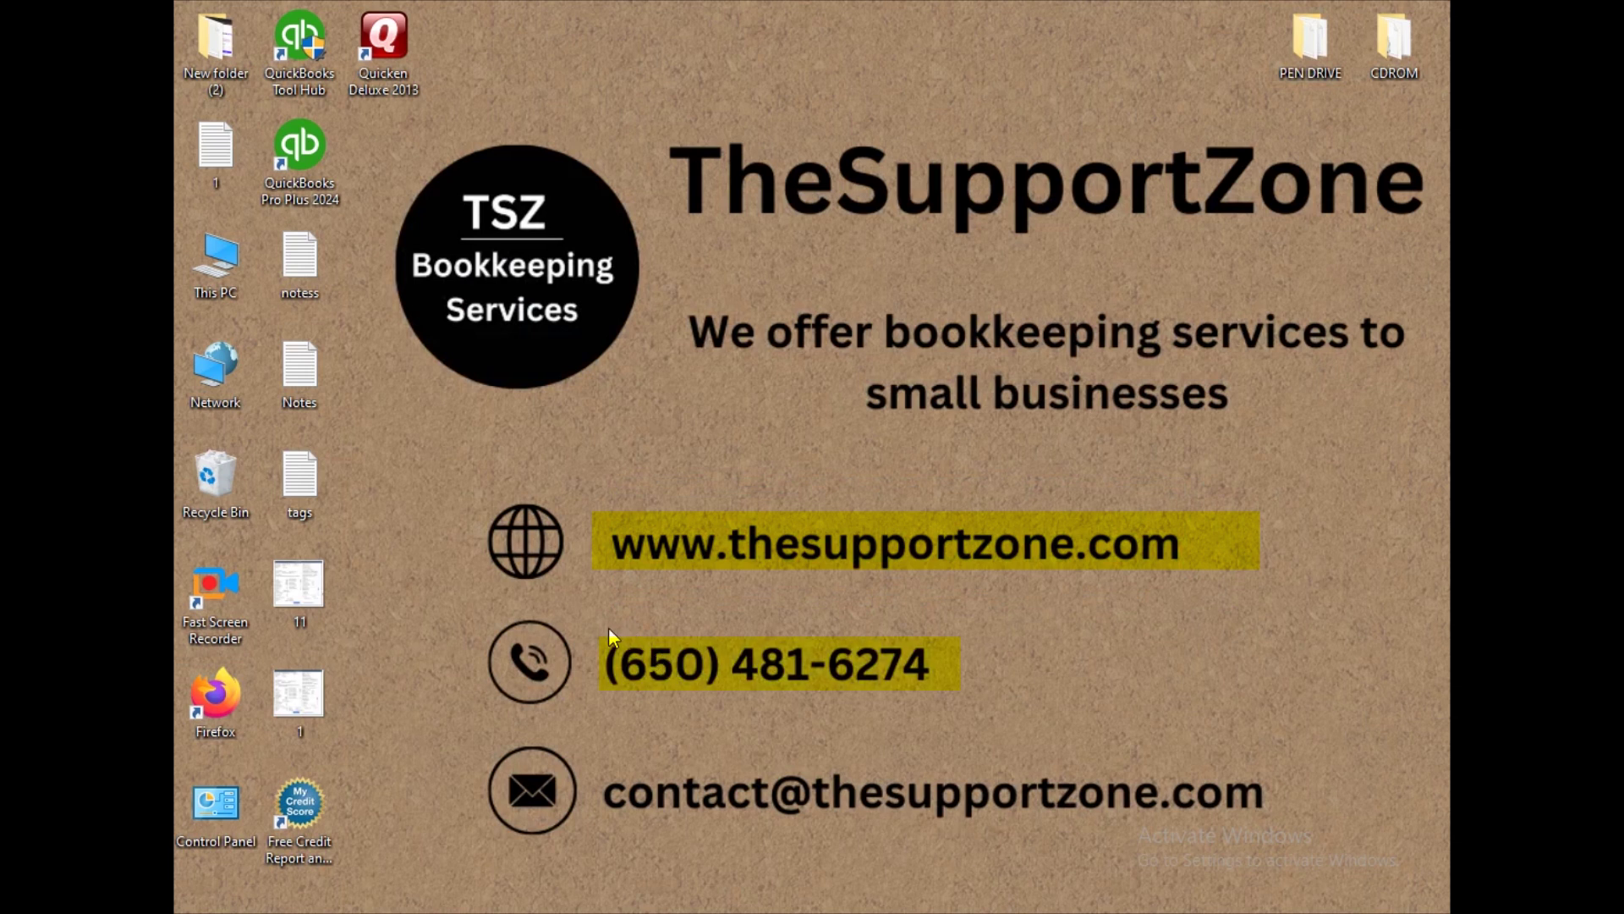
{"action": "left_click_drag", "start_coordinate": [609, 636], "coordinate": [961, 714]}
{"action": "left_click_drag", "start_coordinate": [590, 768], "coordinate": [1276, 834]}
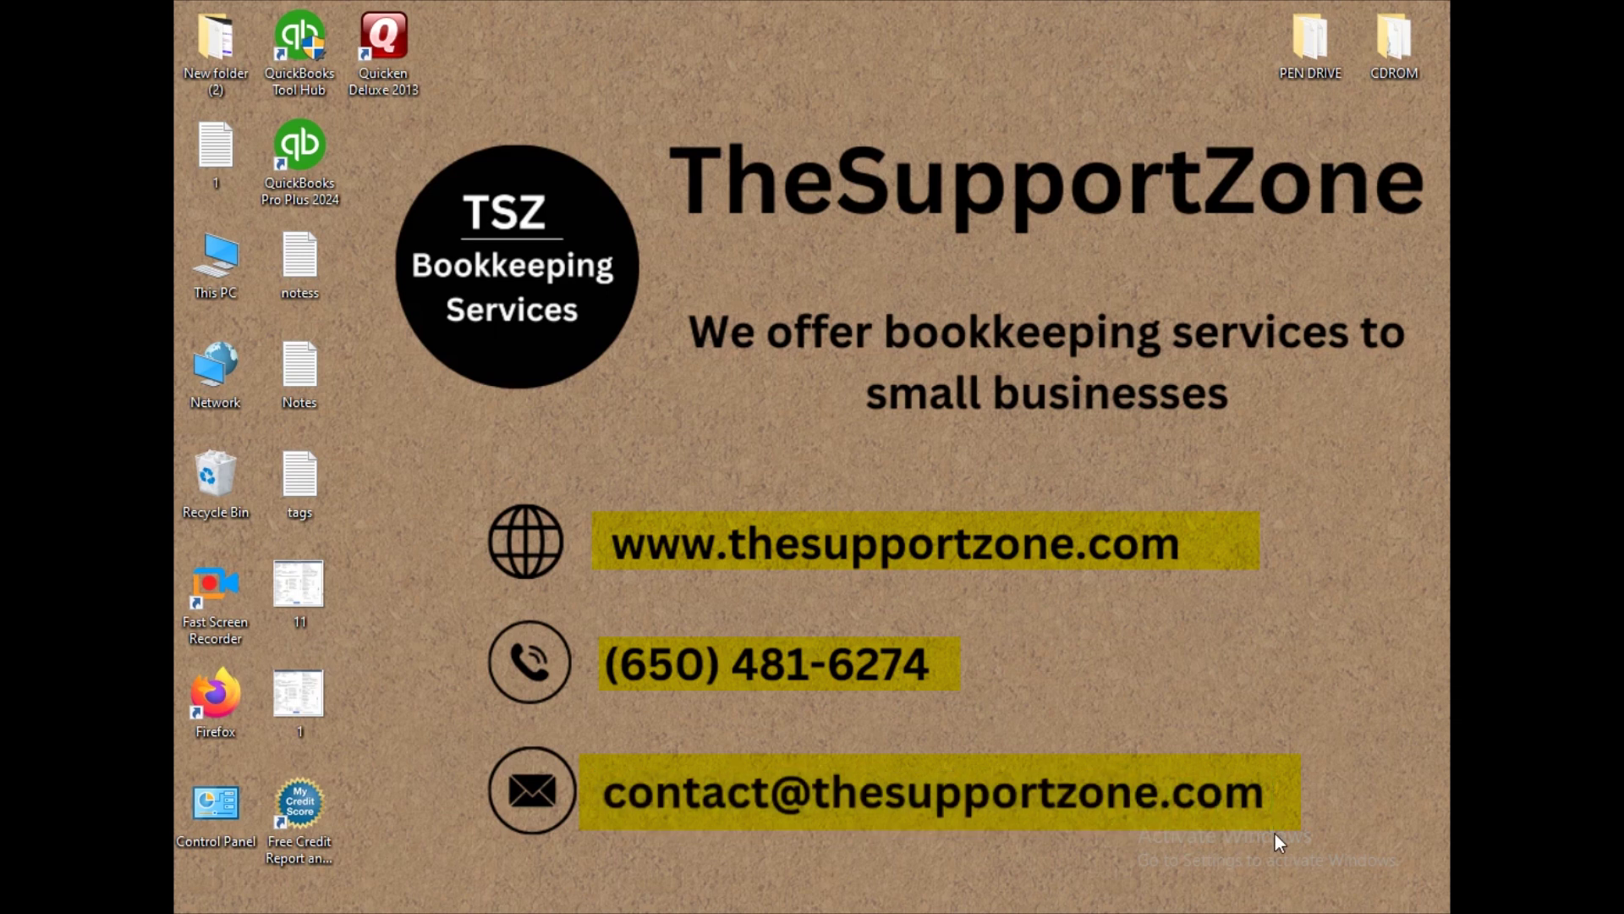